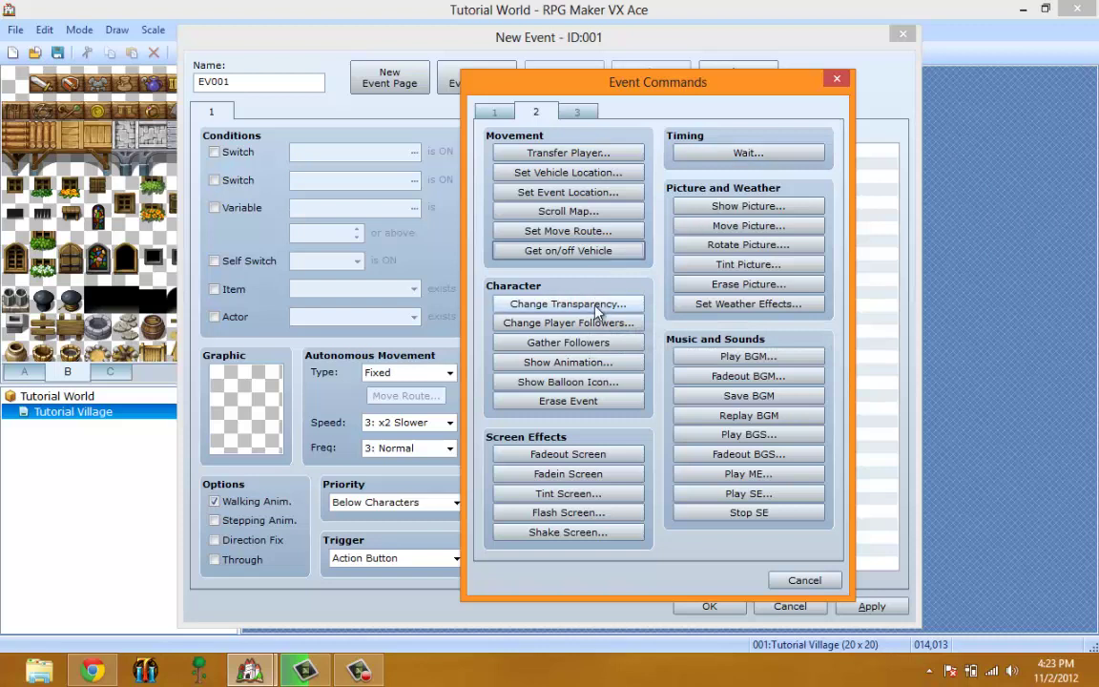
{"action": "left_click", "coordinate": [564, 303]}
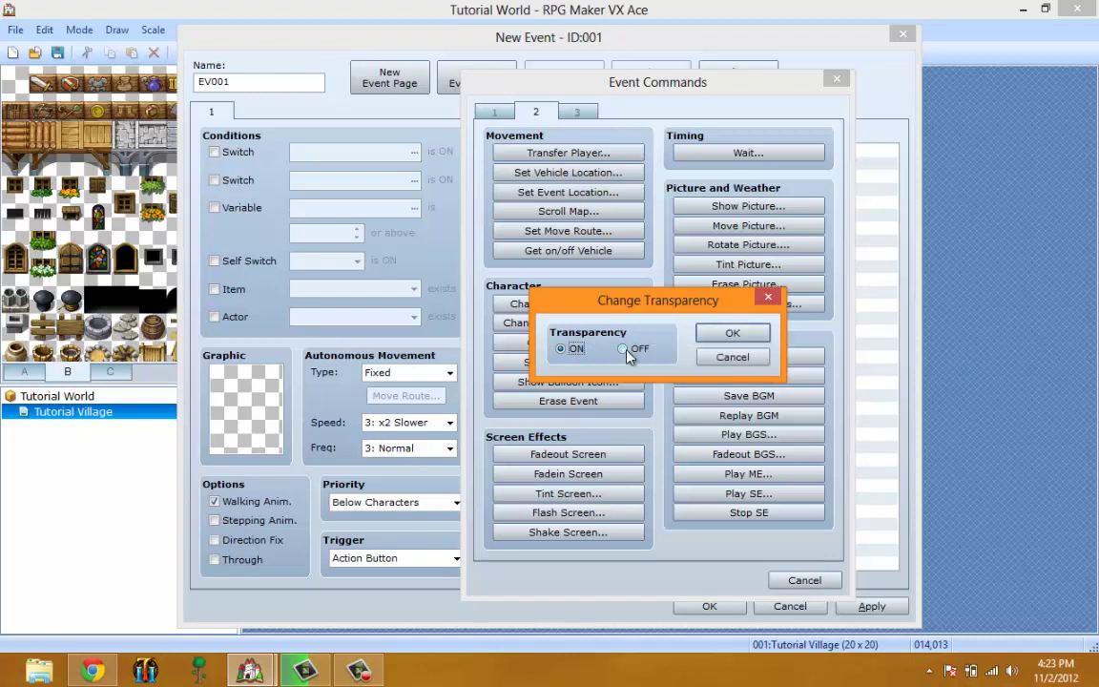
{"action": "left_click", "coordinate": [625, 350]}
{"action": "left_click", "coordinate": [710, 359]}
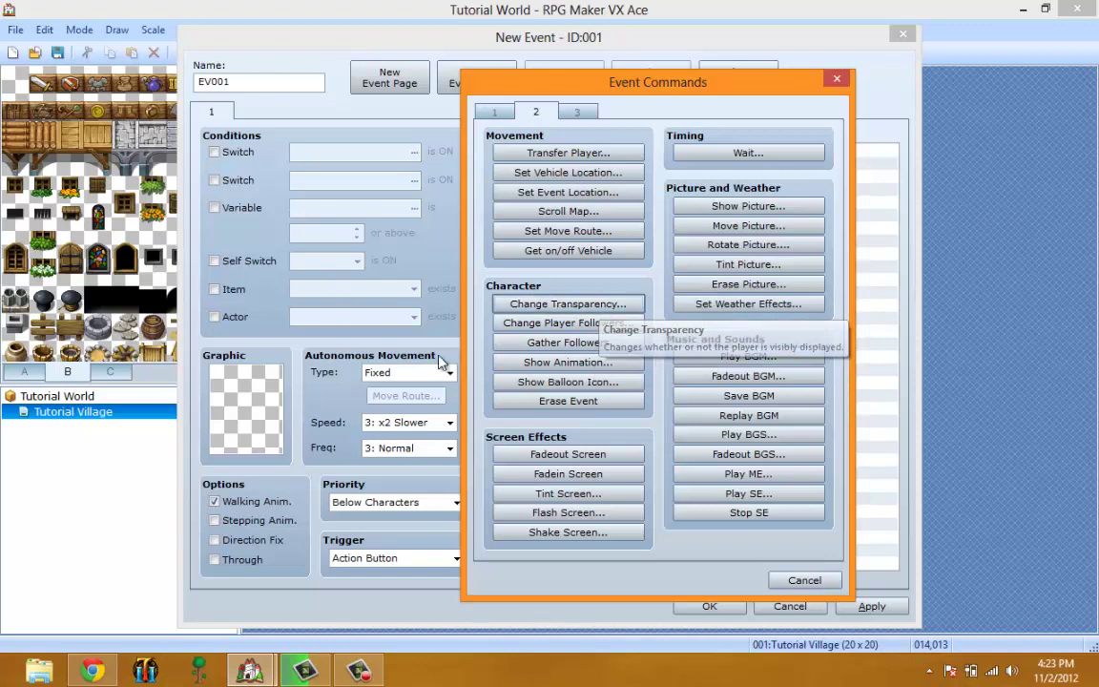
{"action": "left_click", "coordinate": [520, 324]}
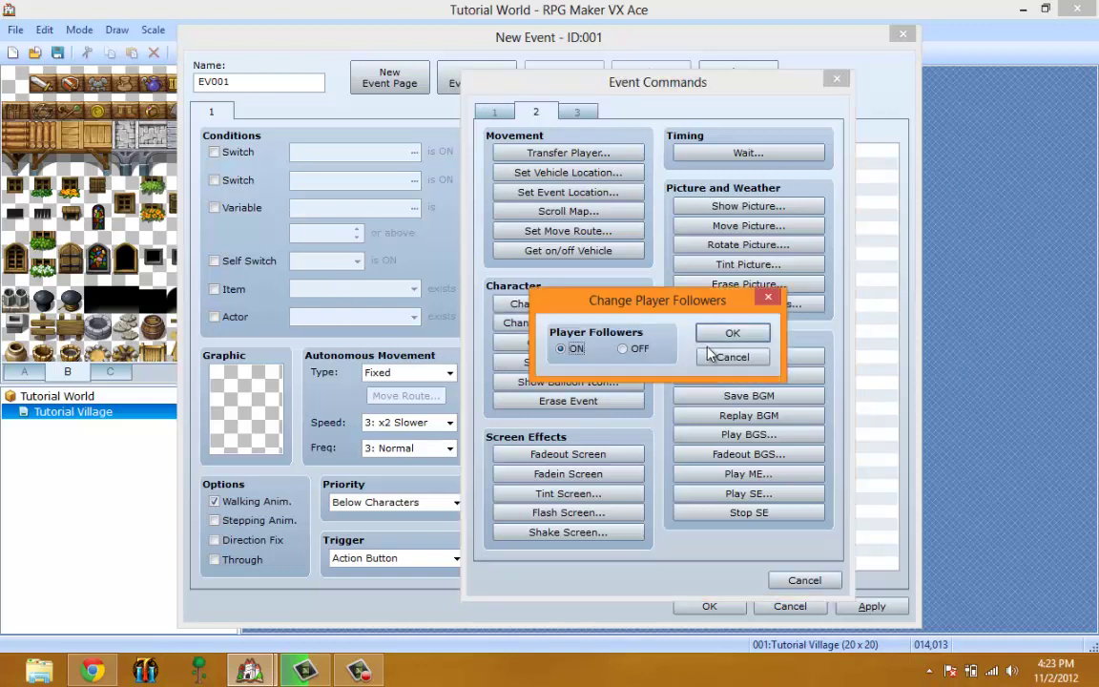
{"action": "left_click", "coordinate": [711, 357]}
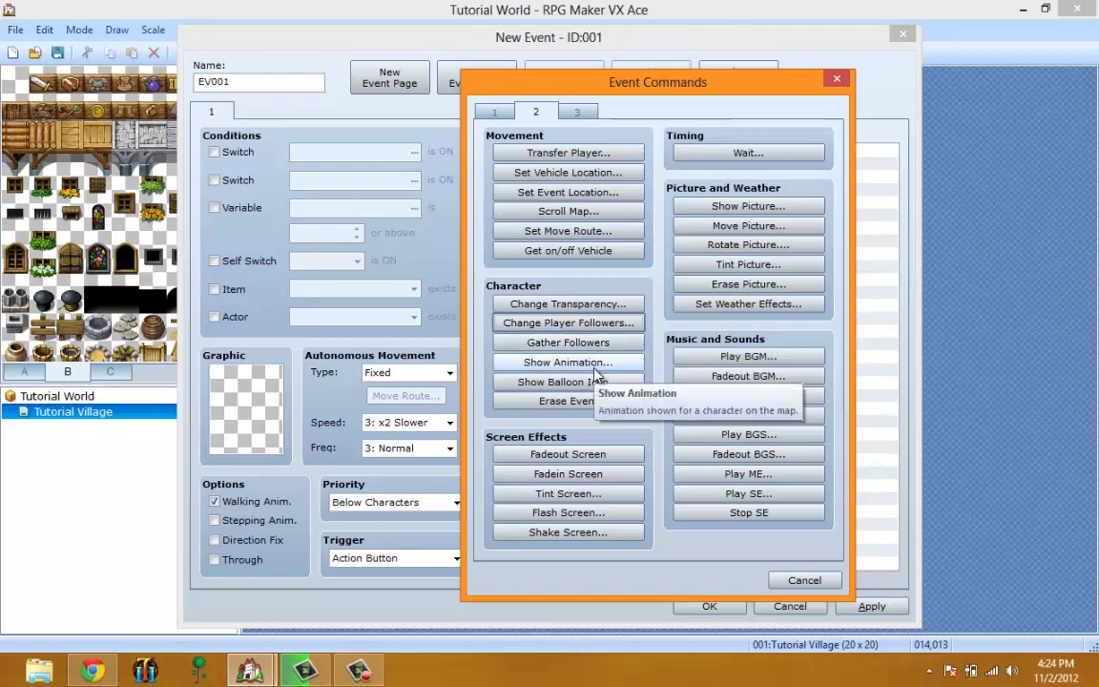
{"action": "left_click", "coordinate": [595, 367]}
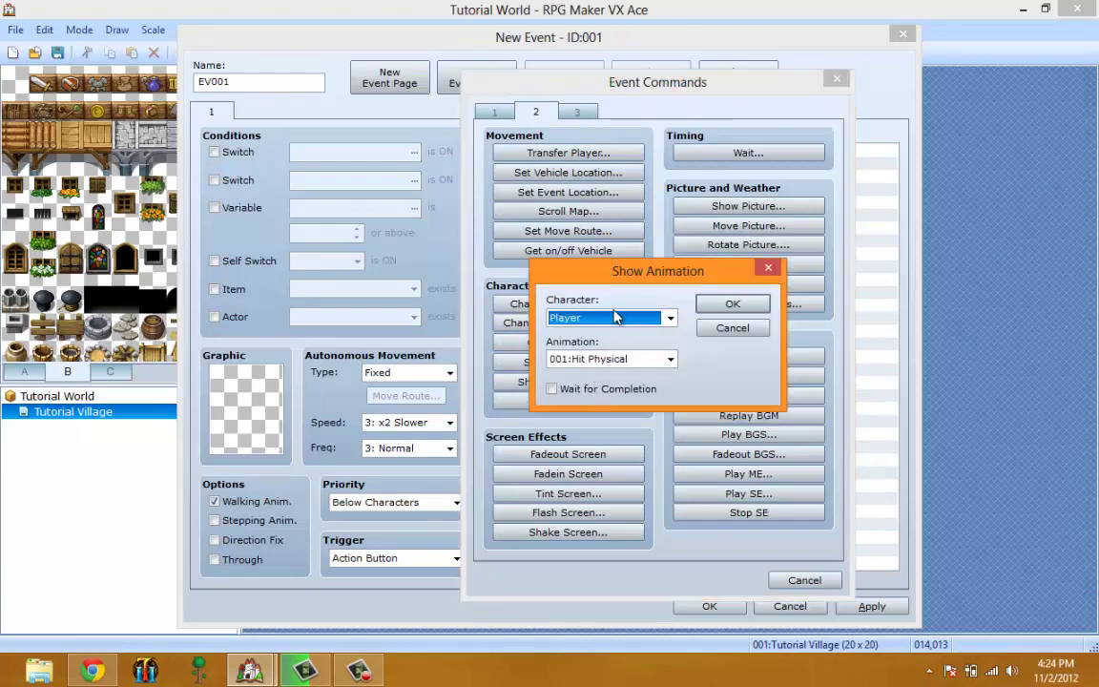
{"action": "left_click", "coordinate": [616, 319]}
{"action": "left_click", "coordinate": [604, 329]}
{"action": "left_click", "coordinate": [604, 325]}
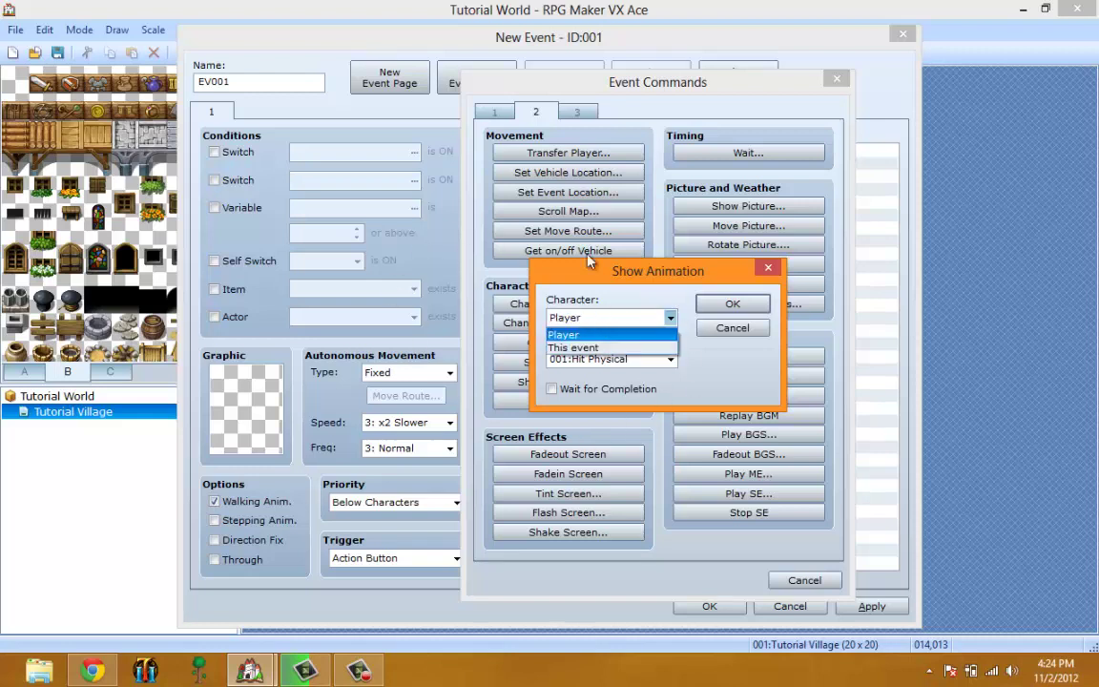
{"action": "left_click", "coordinate": [697, 391]}
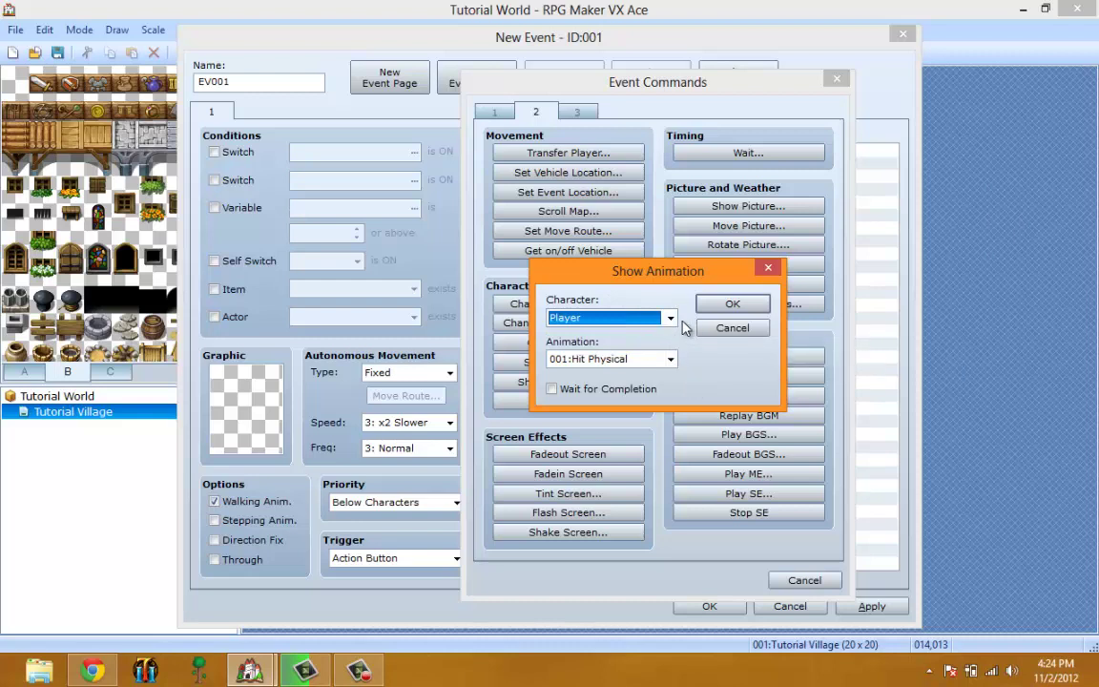
{"action": "left_click", "coordinate": [661, 359]}
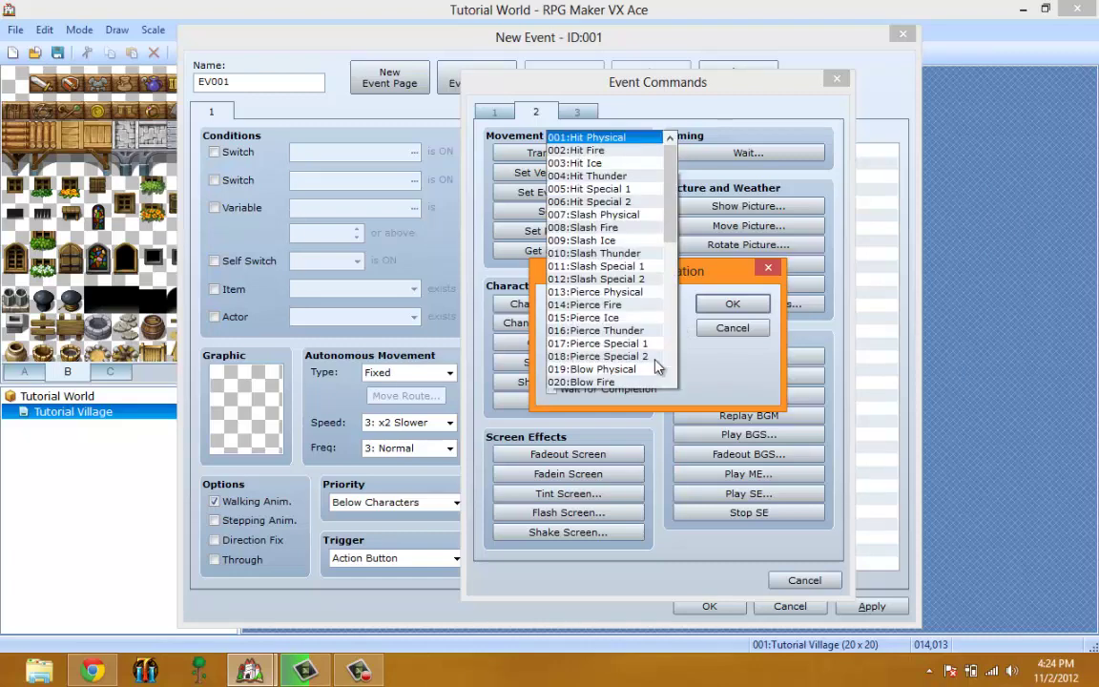
{"action": "scroll", "coordinate": [656, 367], "scroll_direction": "down", "scroll_amount": 2}
{"action": "left_click", "coordinate": [667, 342]}
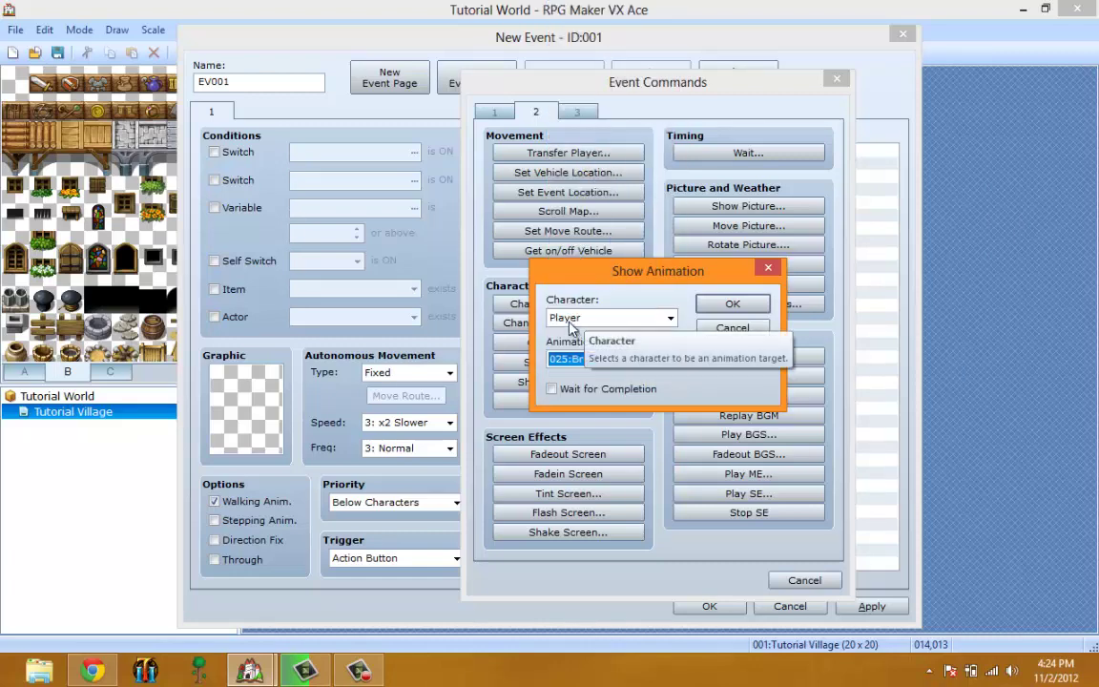
{"action": "left_click", "coordinate": [732, 328]}
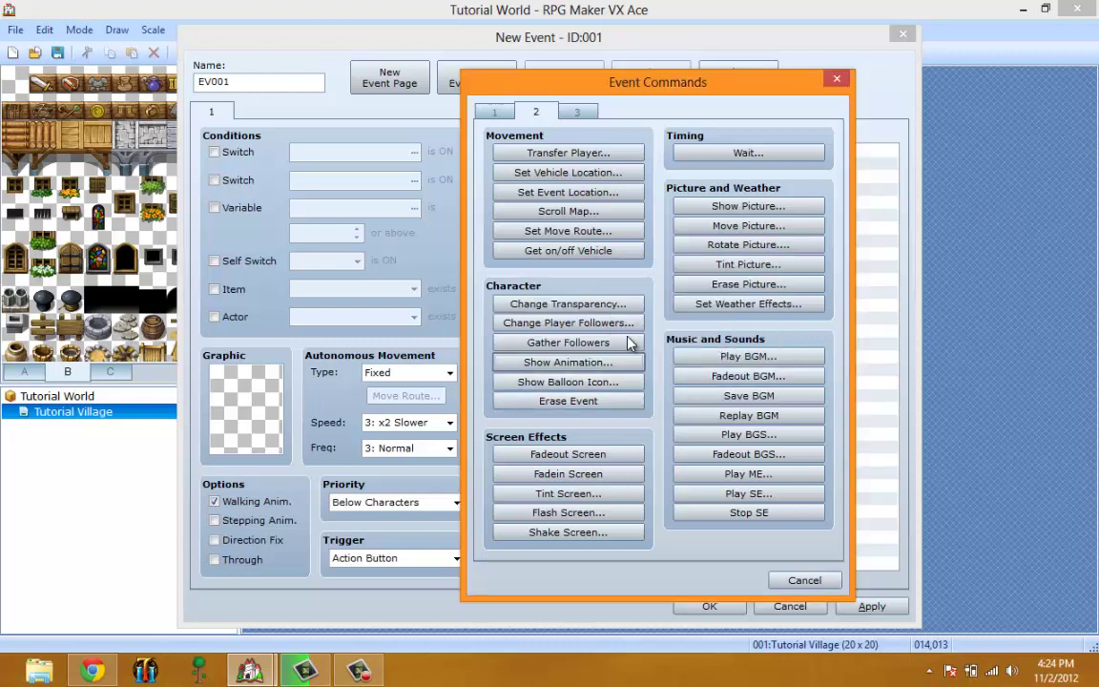
{"action": "left_click", "coordinate": [604, 382]}
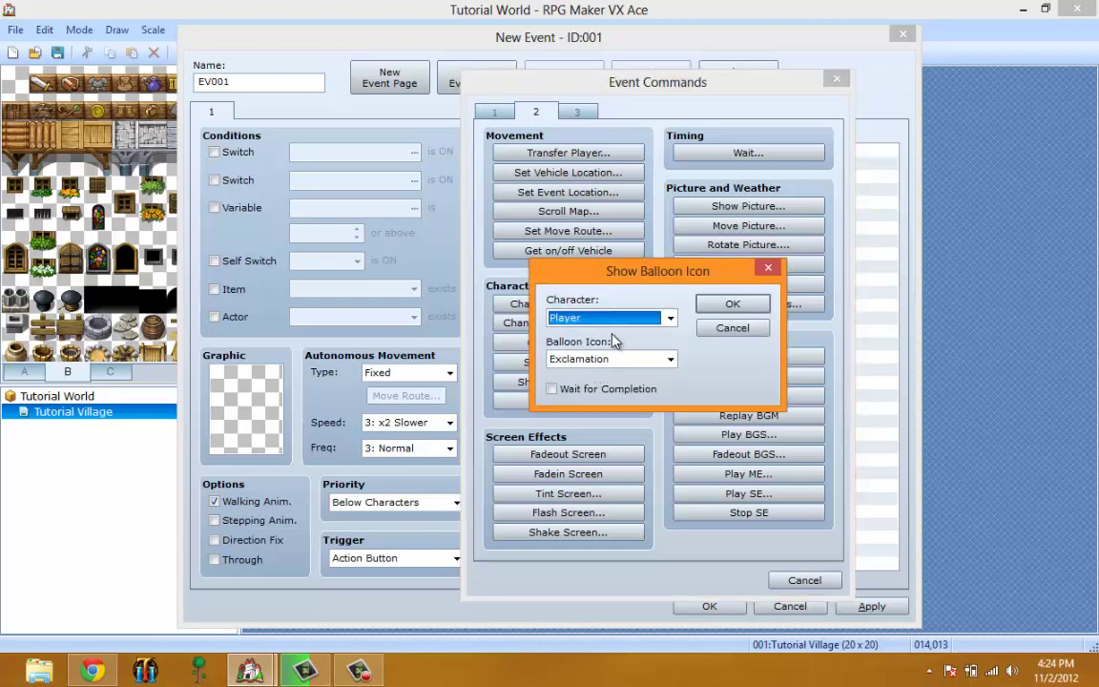
{"action": "left_click", "coordinate": [614, 361]}
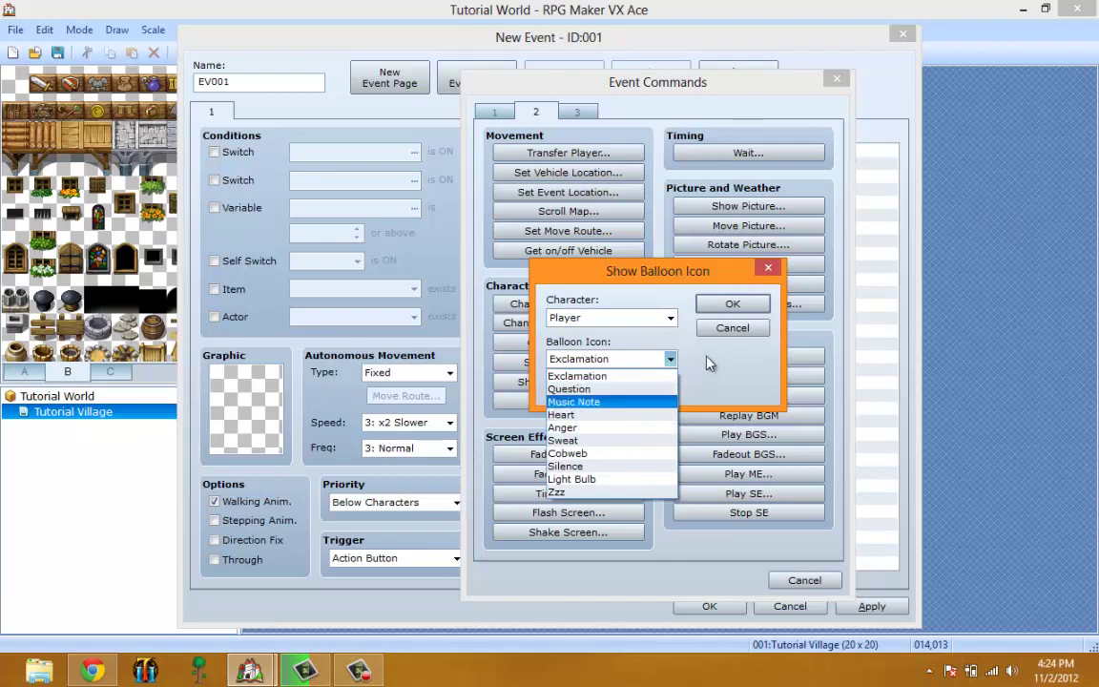
{"action": "left_click", "coordinate": [734, 331]}
{"action": "left_click", "coordinate": [733, 329]}
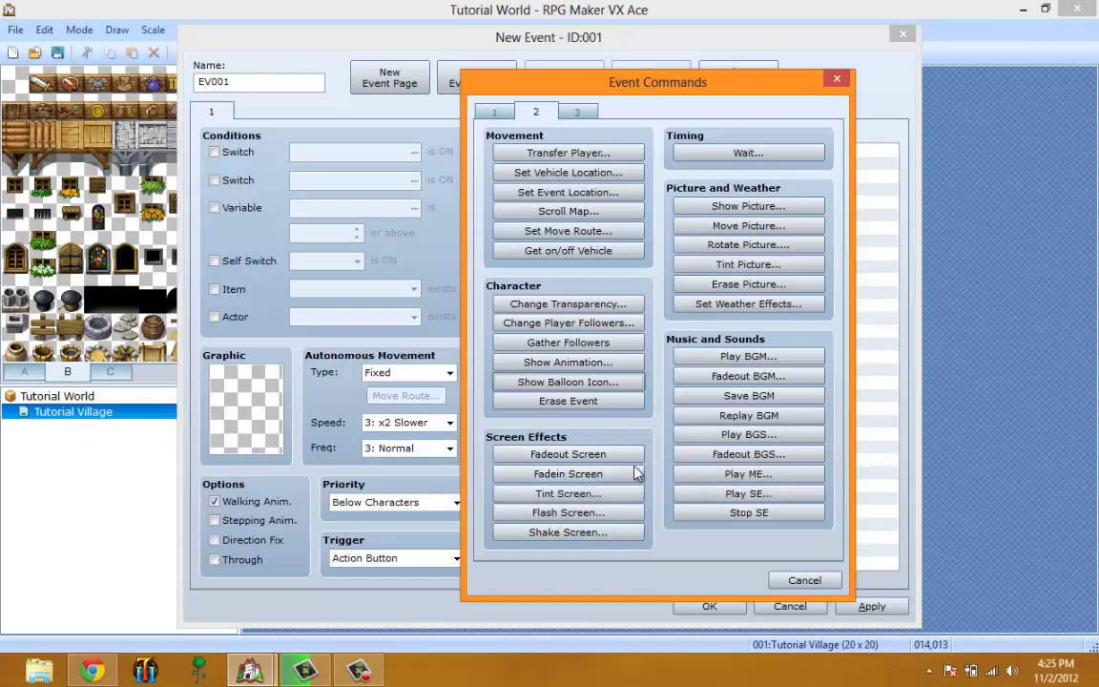
{"action": "left_click", "coordinate": [609, 494]}
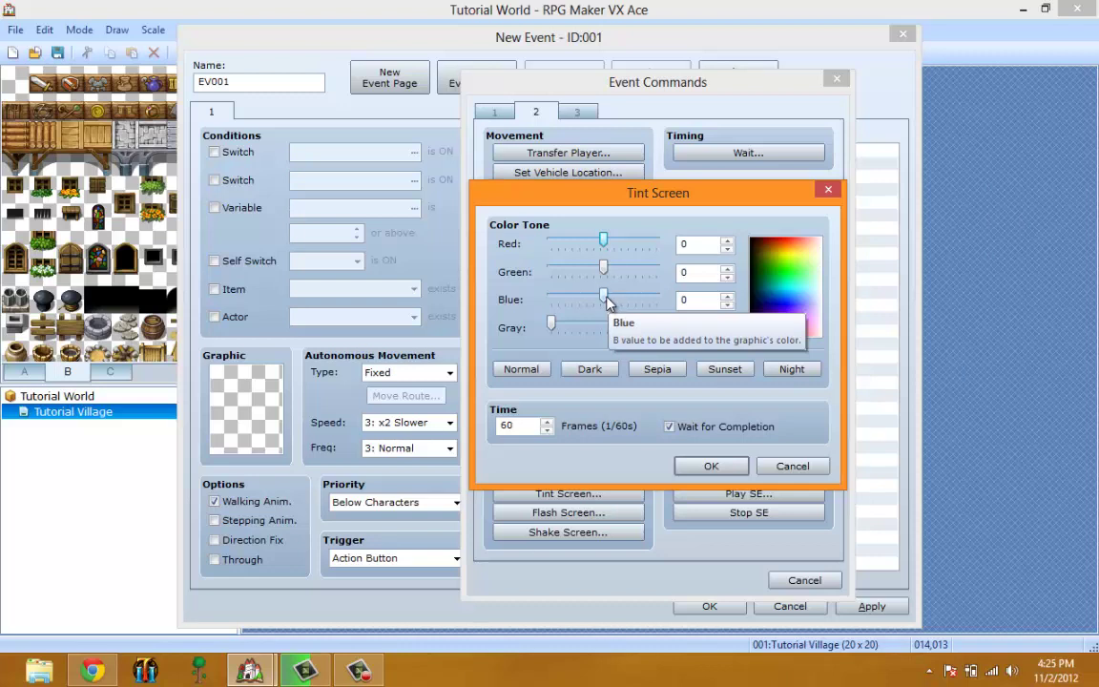
{"action": "left_click", "coordinate": [791, 466]}
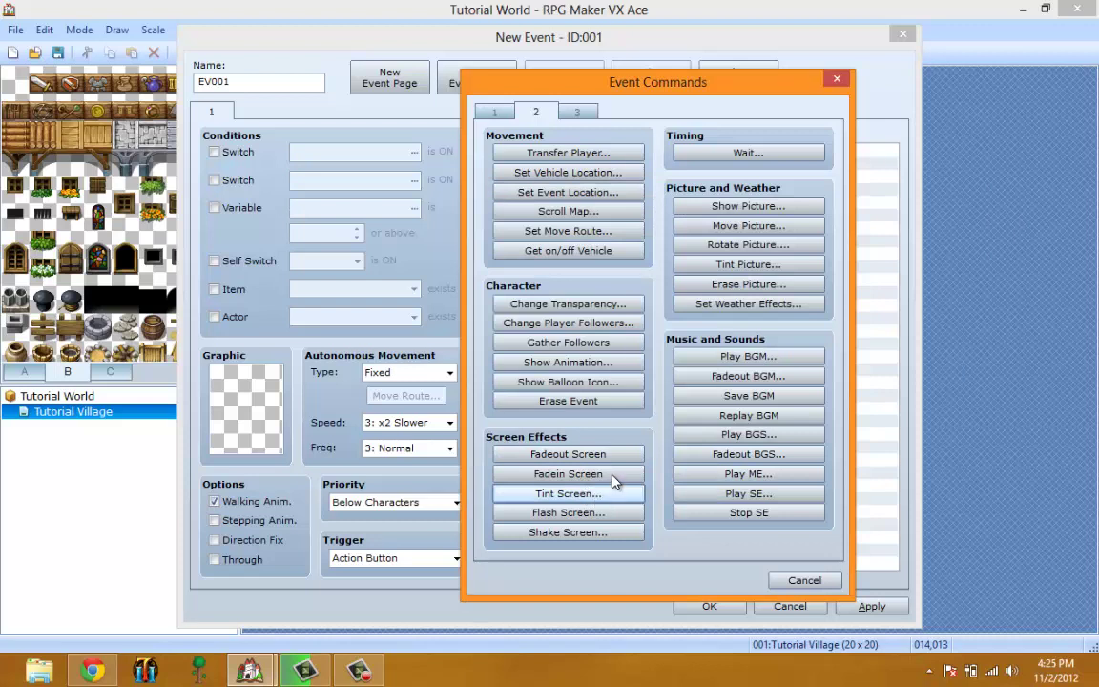
{"action": "left_click", "coordinate": [611, 517]}
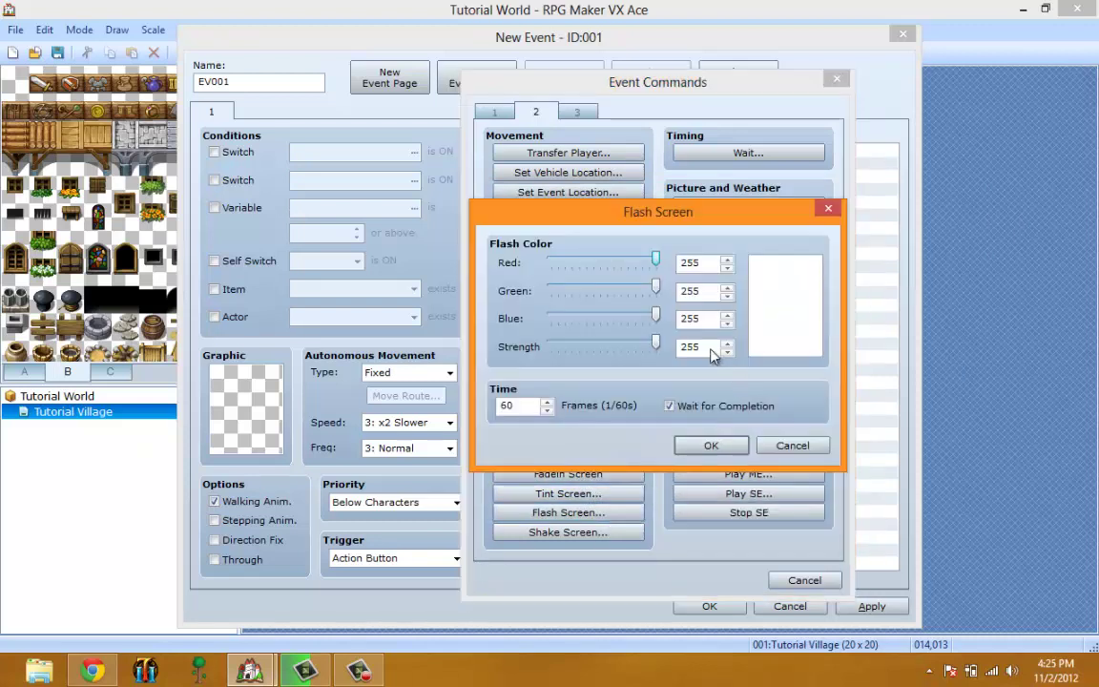
{"action": "left_click_drag", "start_coordinate": [657, 317], "coordinate": [627, 317]}
{"action": "double_click", "coordinate": [520, 407]}
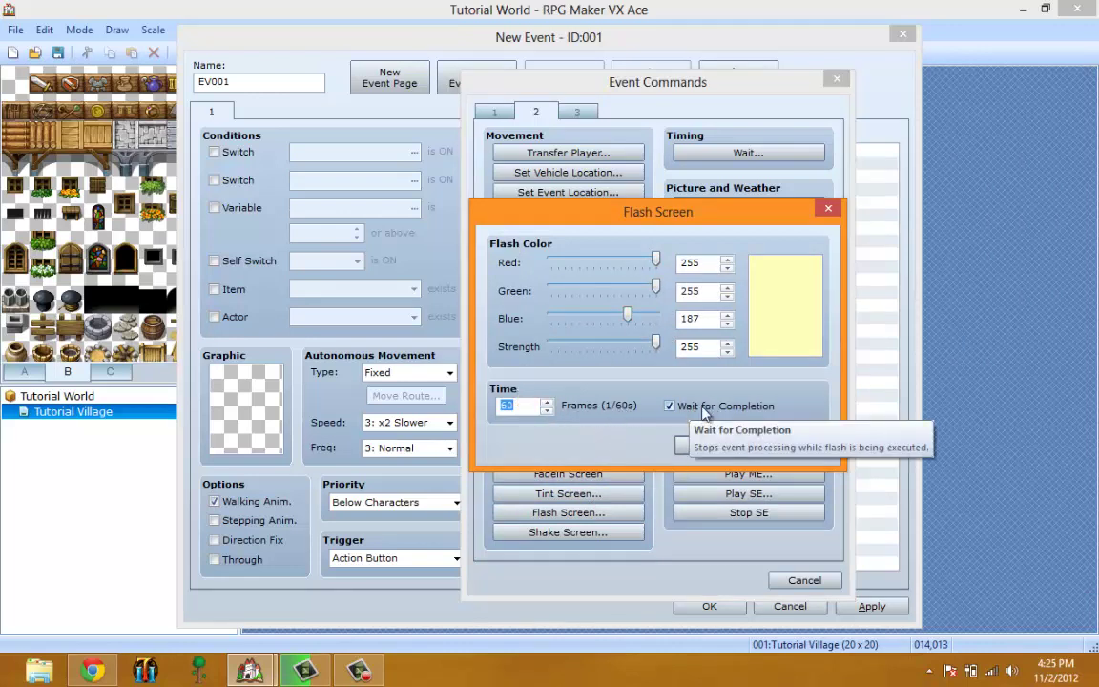
{"action": "left_click", "coordinate": [671, 406]}
{"action": "left_click_drag", "start_coordinate": [791, 445], "coordinate": [792, 412]}
- Discard the Flash Screen command and cancel out of the Shake Screen settings
{"action": "left_click", "coordinate": [791, 446]}
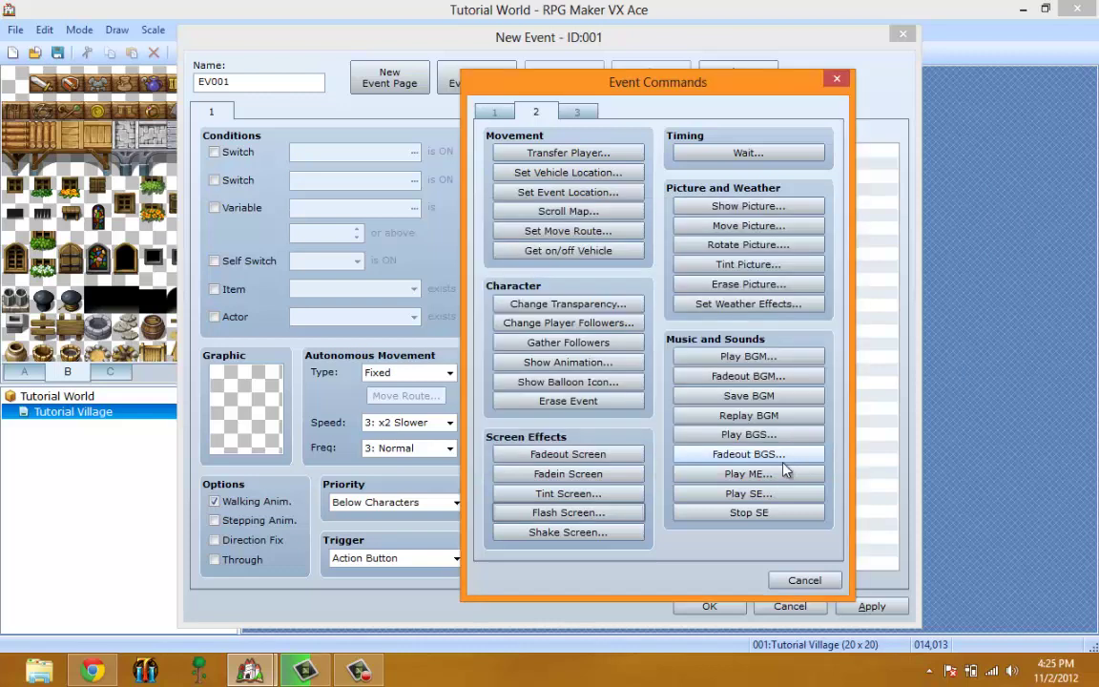
{"action": "left_click", "coordinate": [603, 531]}
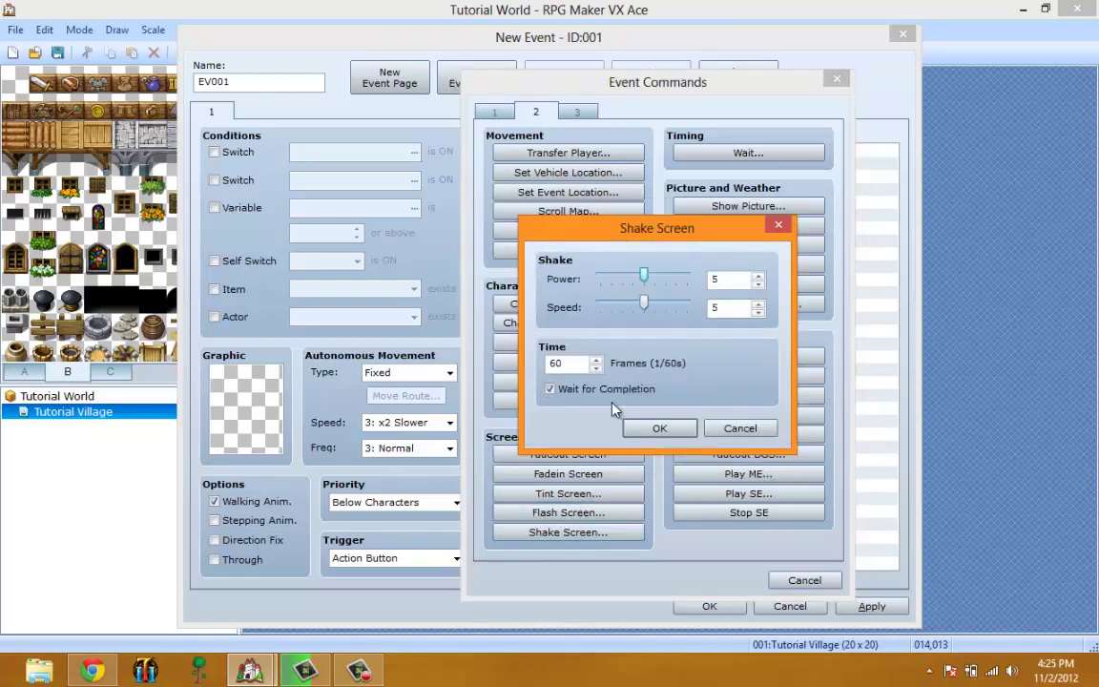
{"action": "left_click", "coordinate": [739, 428]}
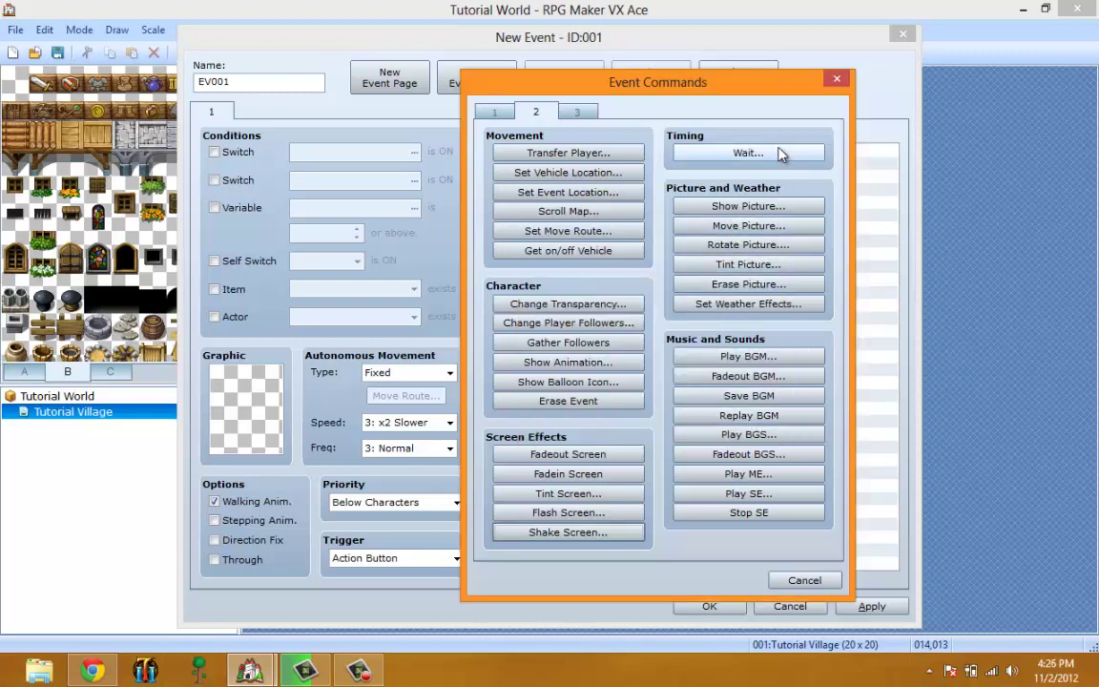
- Look at the Wait settings twice without adding them, then bring up Show Picture
{"action": "left_click", "coordinate": [748, 152]}
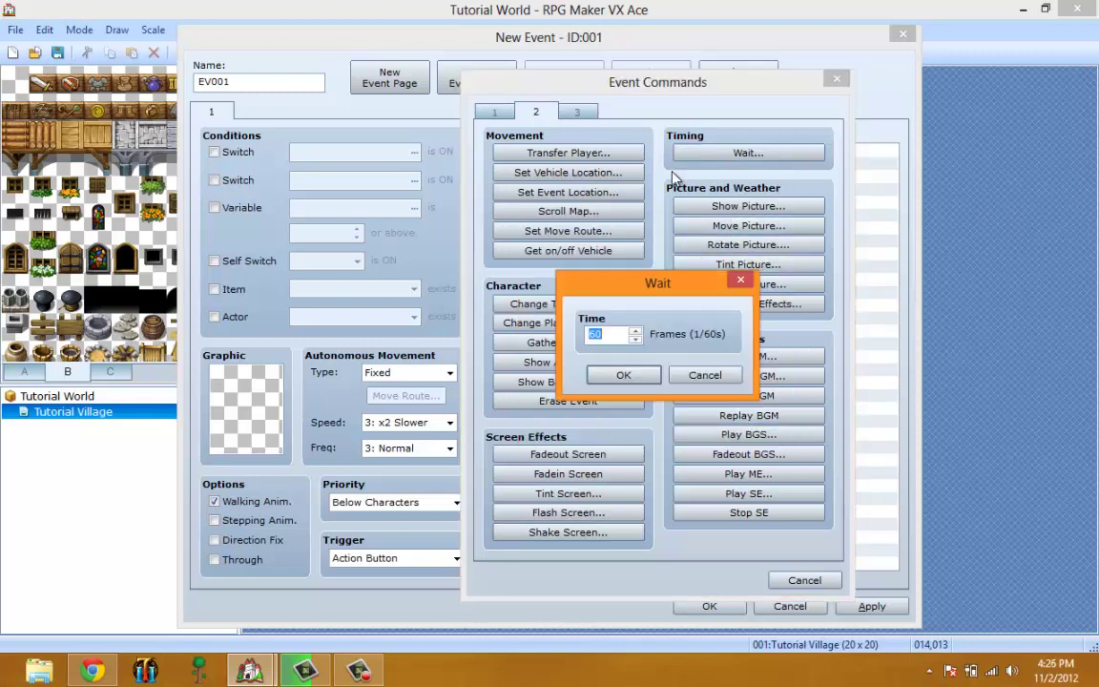
{"action": "left_click", "coordinate": [717, 381]}
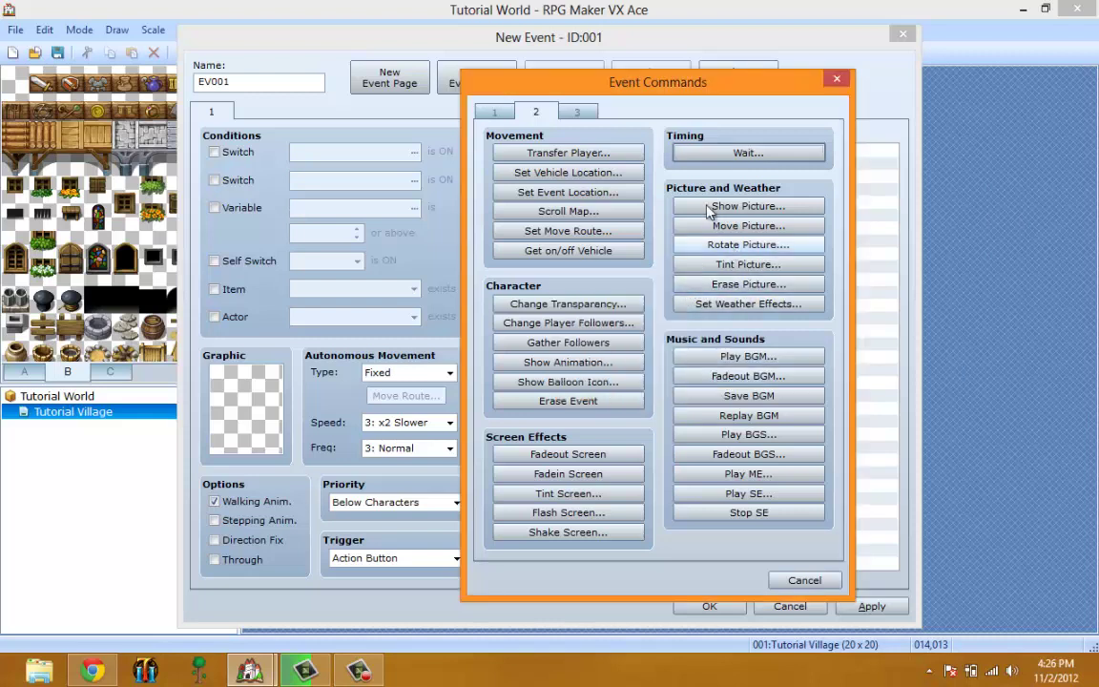
{"action": "left_click", "coordinate": [679, 150]}
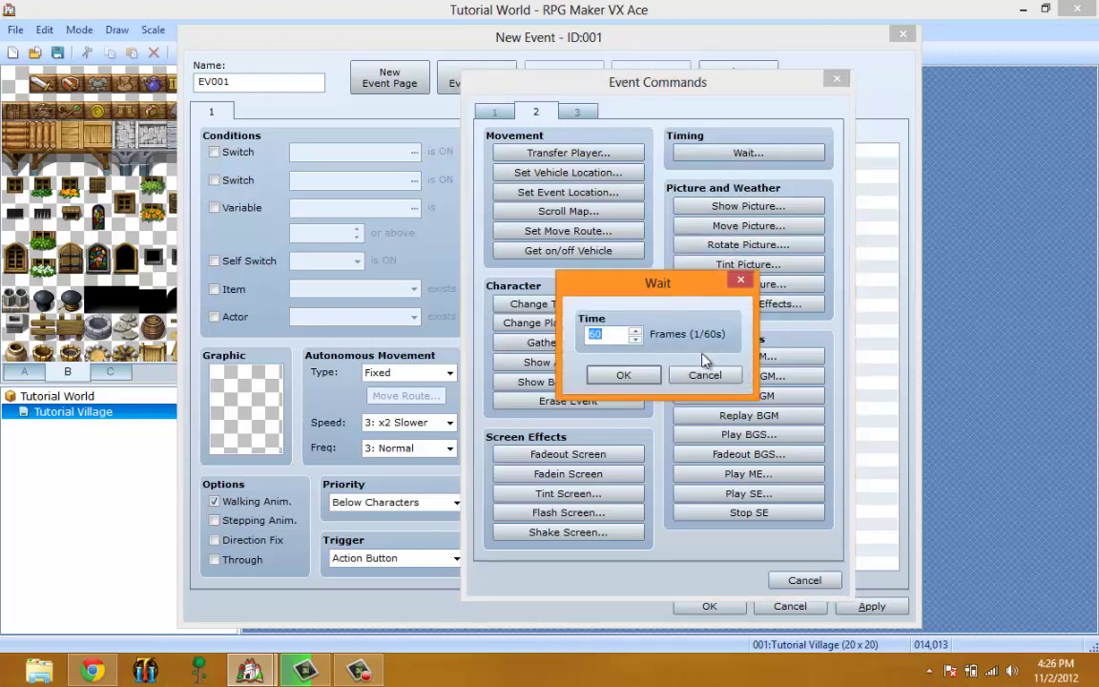
{"action": "left_click", "coordinate": [705, 372]}
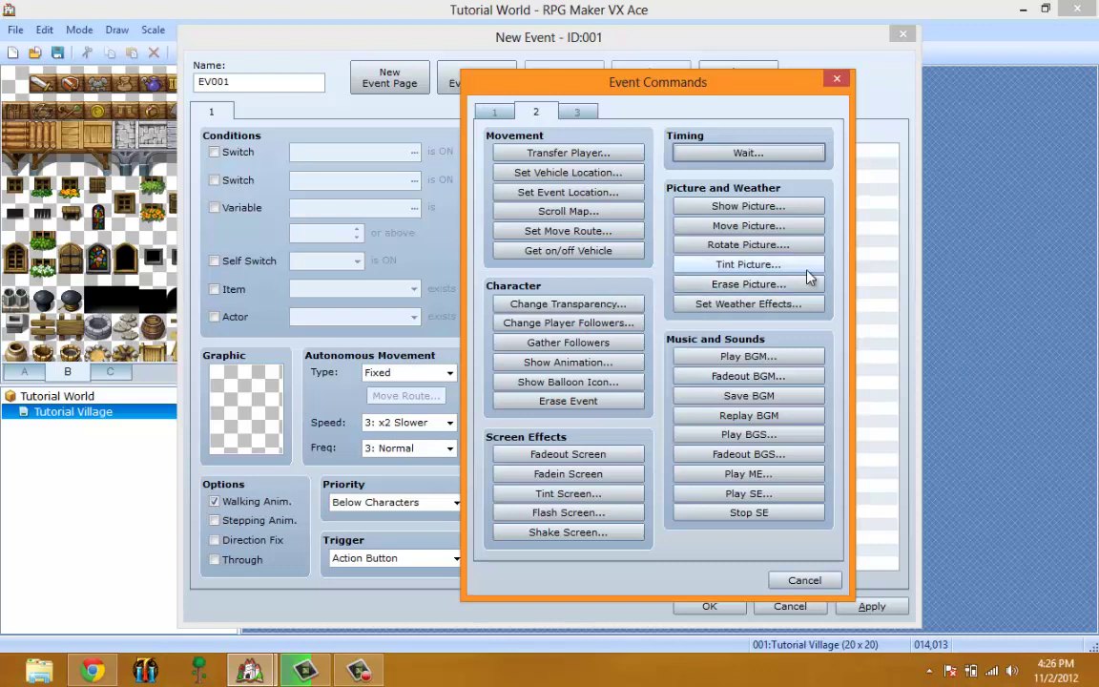
{"action": "left_click", "coordinate": [795, 206]}
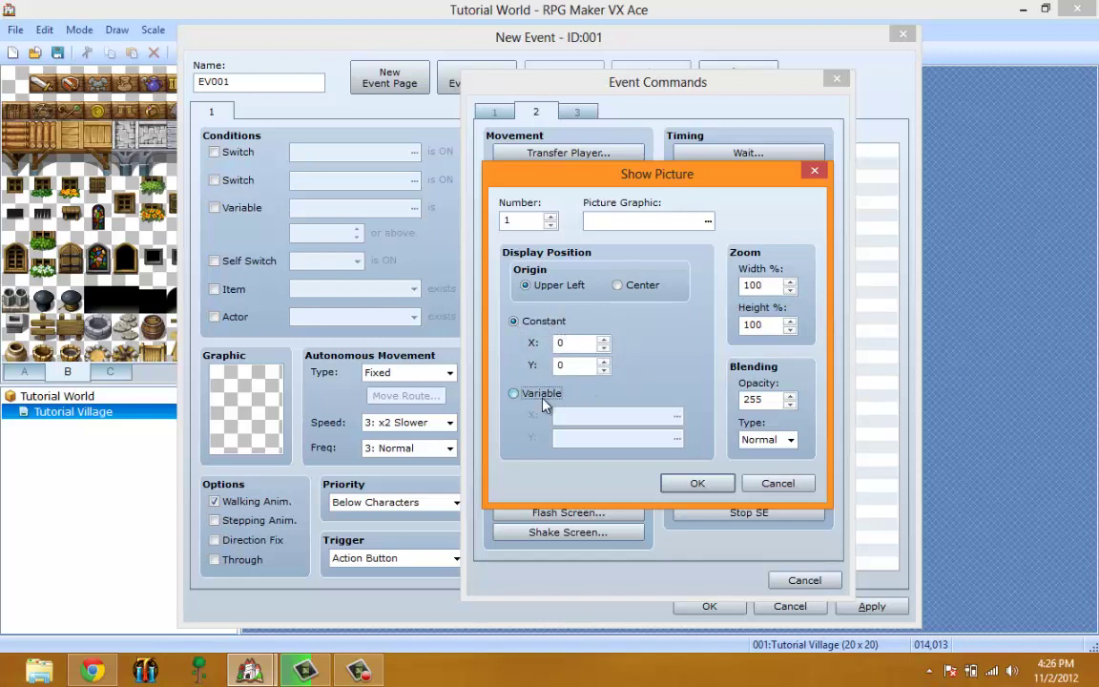
- Try variable then constant coordinates, opacity 255 and Normal blending, then cancel Show Picture
{"action": "left_click", "coordinate": [556, 396]}
{"action": "left_click", "coordinate": [534, 322]}
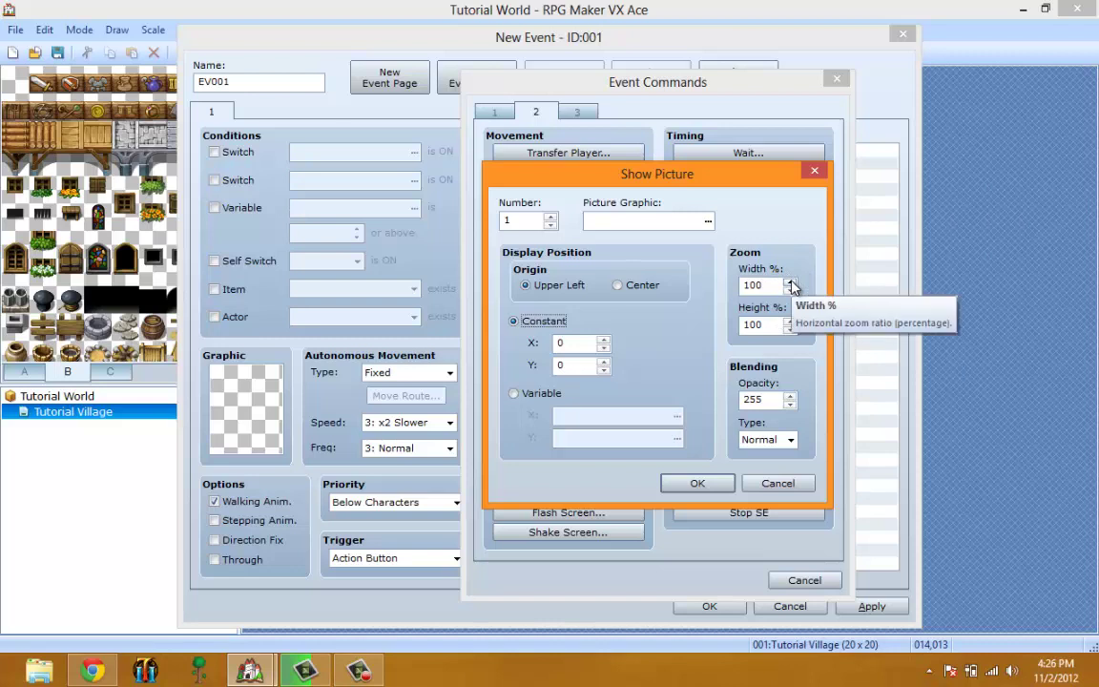
{"action": "left_click", "coordinate": [789, 394]}
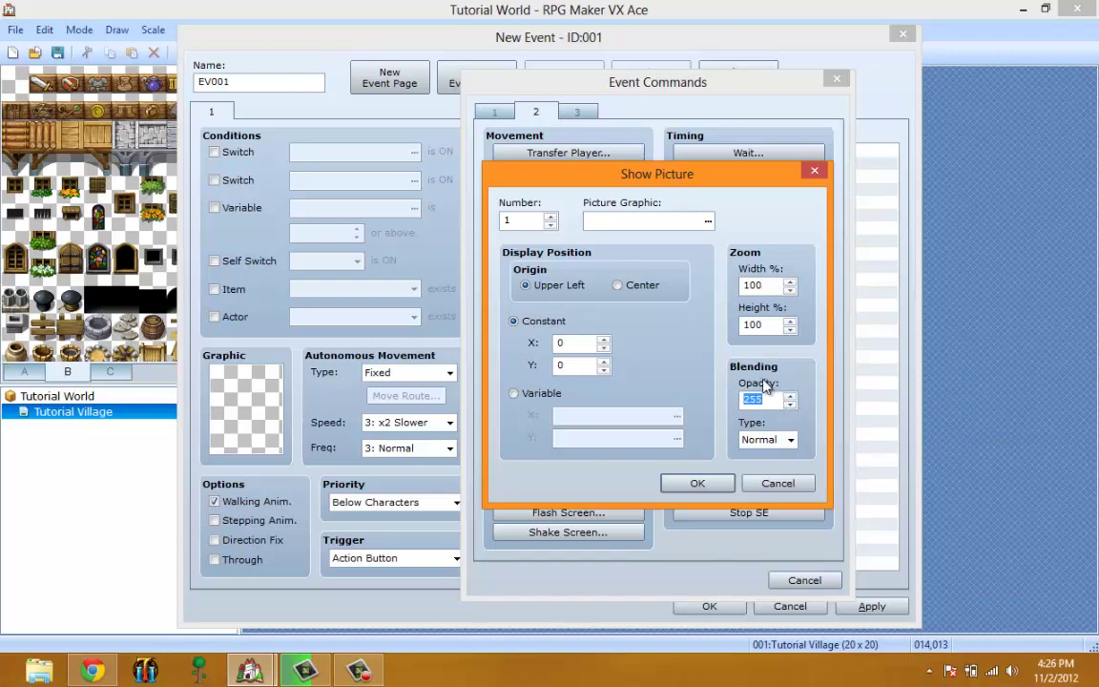
{"action": "left_click", "coordinate": [777, 440]}
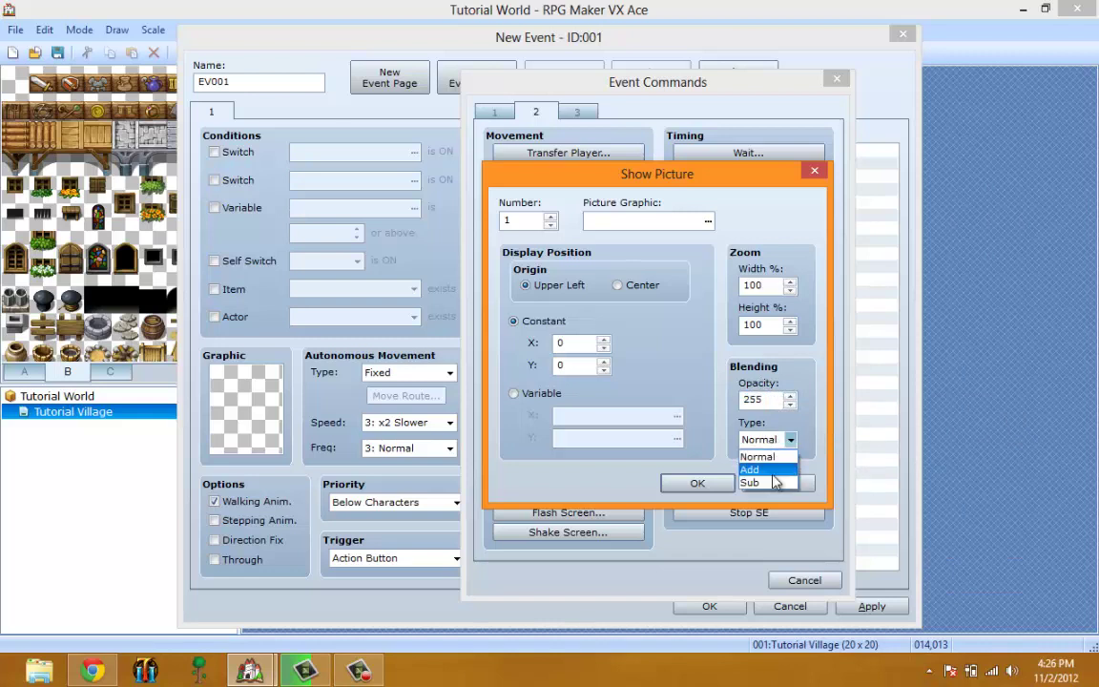
{"action": "left_click", "coordinate": [696, 436]}
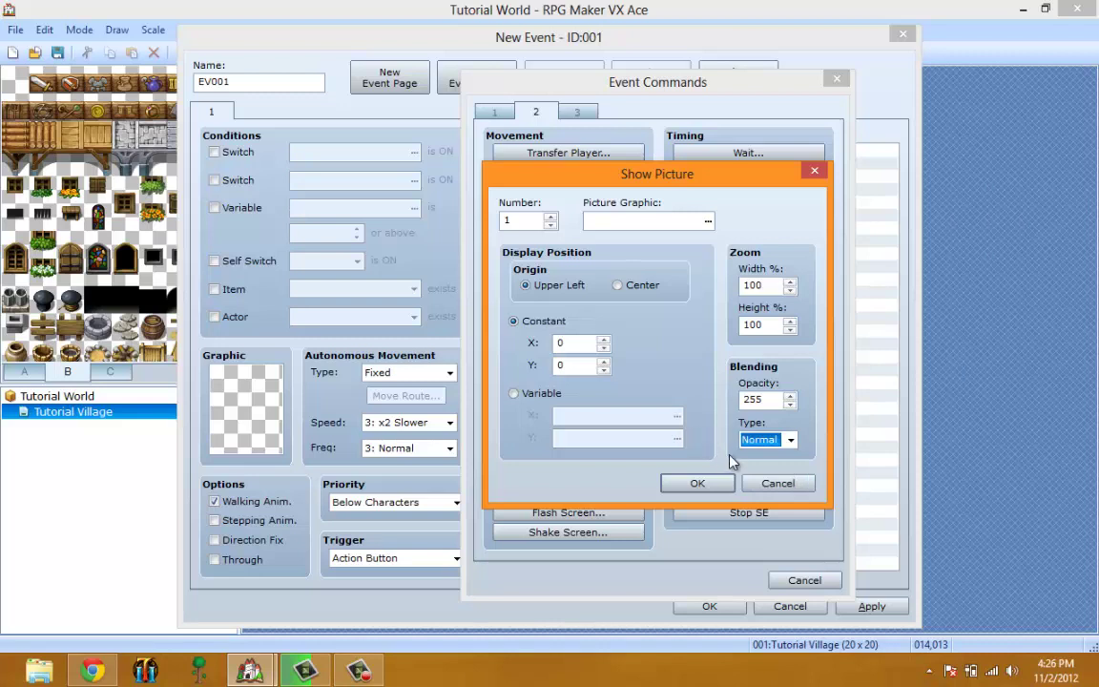
{"action": "left_click", "coordinate": [775, 482]}
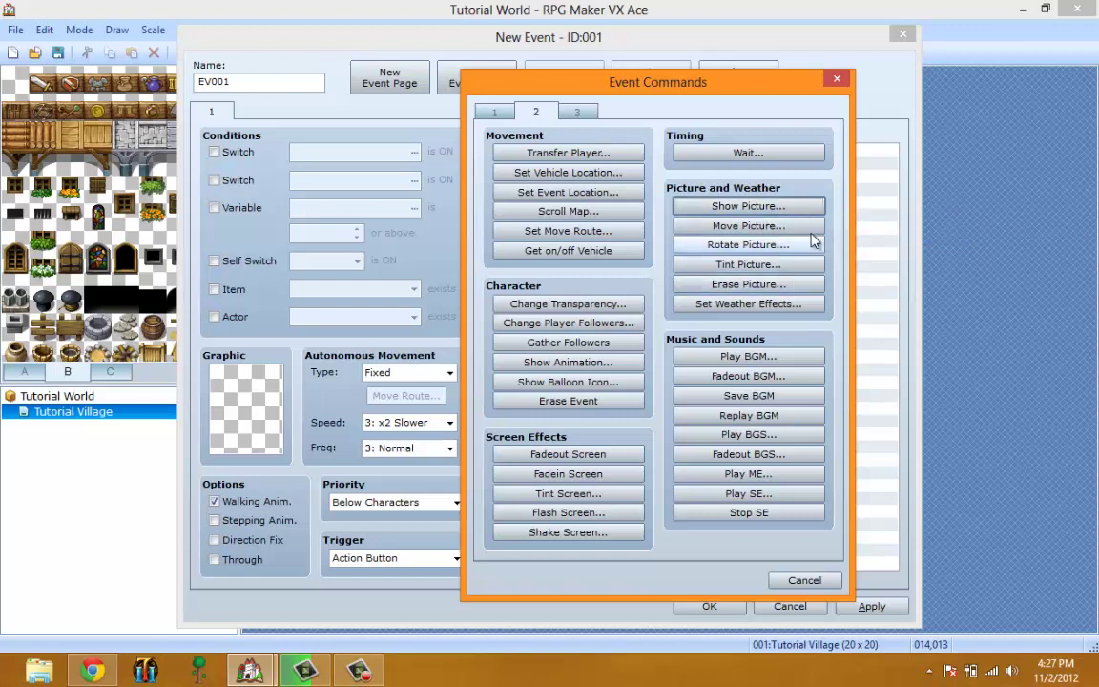
{"action": "left_click", "coordinate": [740, 305]}
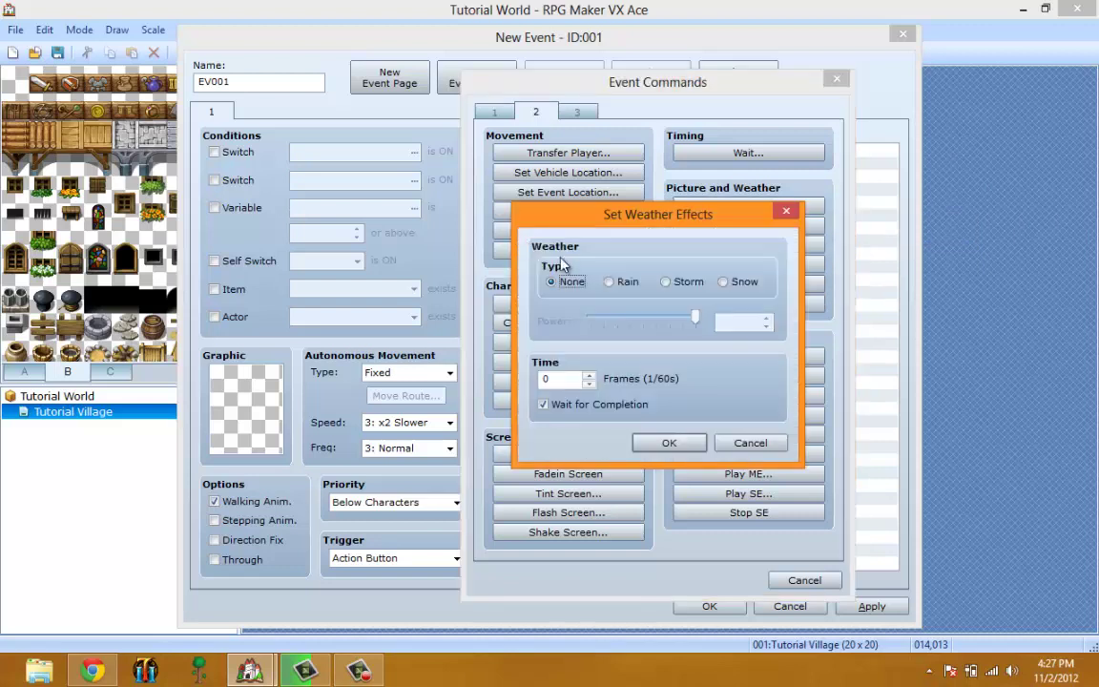
{"action": "left_click", "coordinate": [626, 284]}
{"action": "left_click", "coordinate": [667, 284]}
{"action": "left_click", "coordinate": [745, 283]}
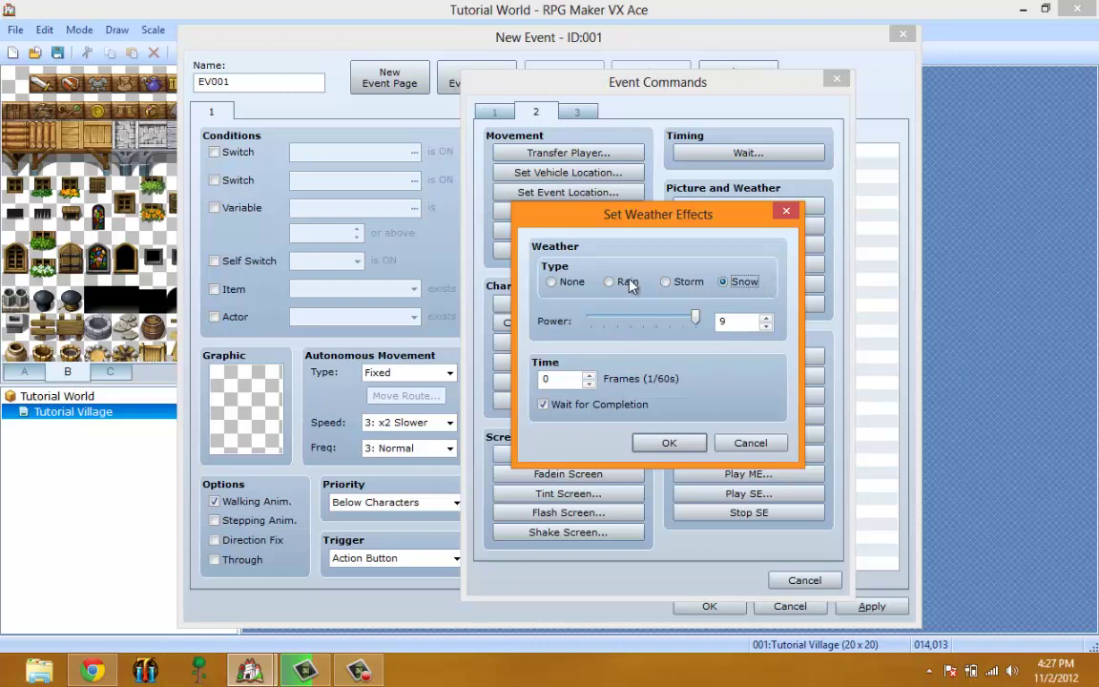
{"action": "left_click", "coordinate": [752, 443]}
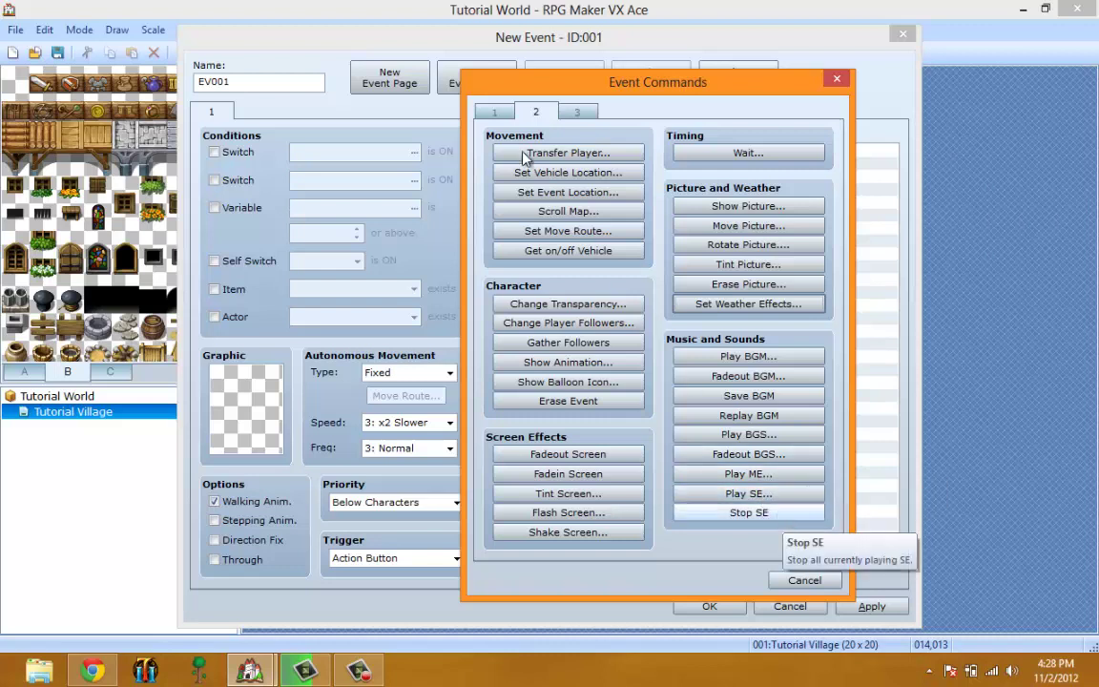
- Switch to page 3 of Event Commands and back out of Battle Processing
{"action": "left_click", "coordinate": [577, 112]}
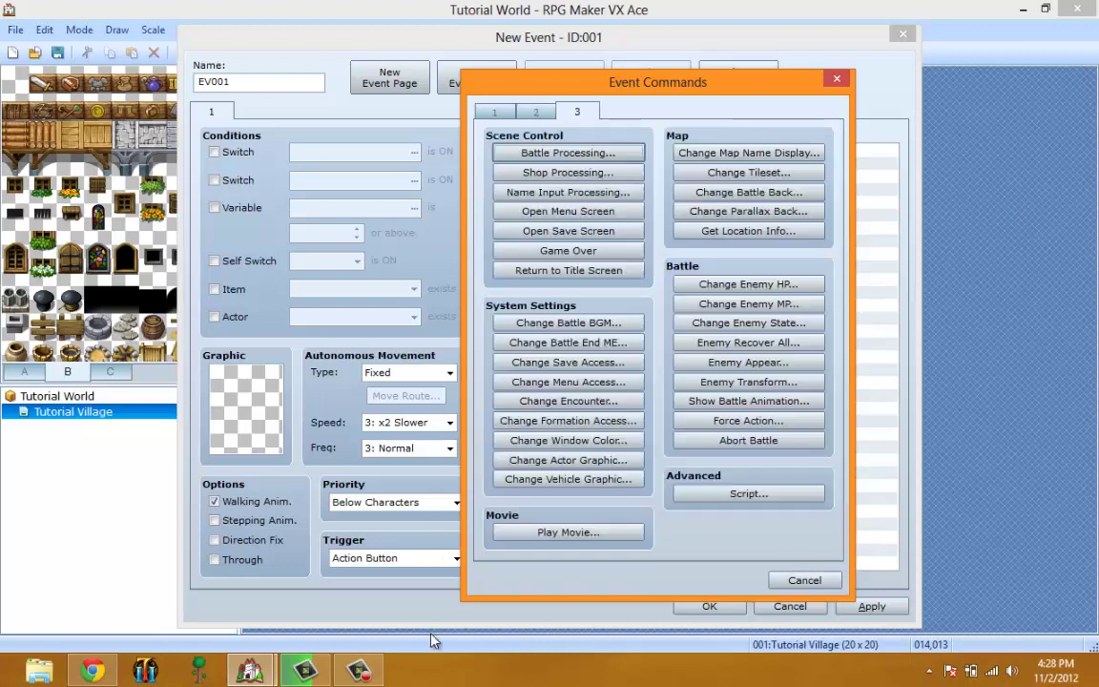
{"action": "left_click", "coordinate": [361, 670]}
{"action": "left_click", "coordinate": [360, 671]}
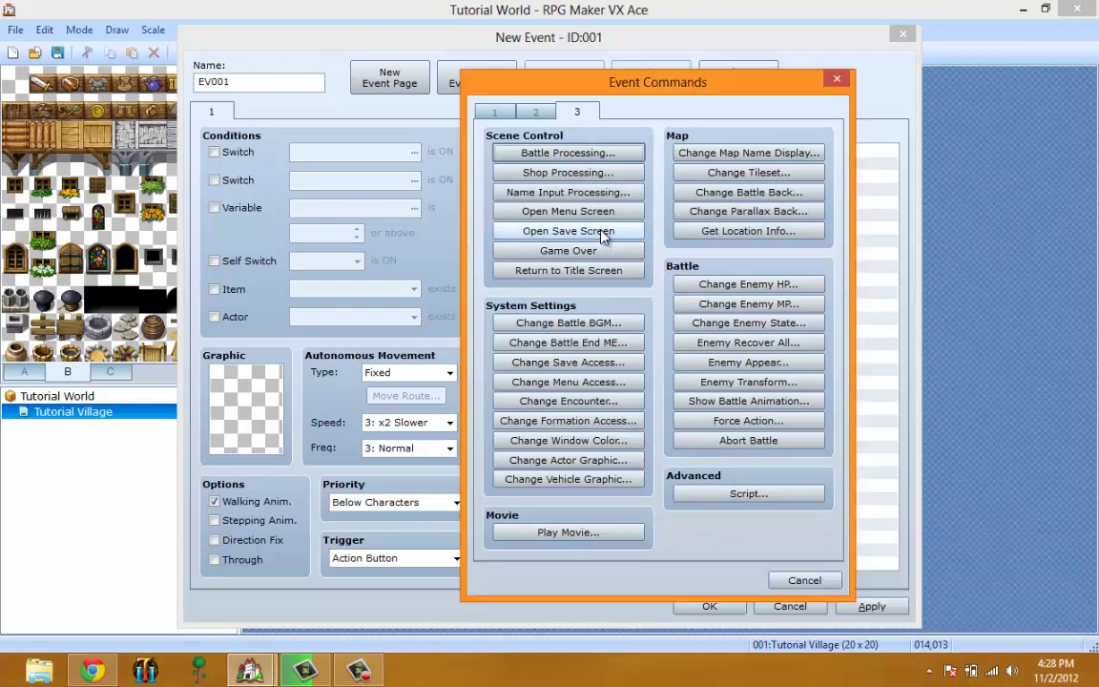
{"action": "left_click", "coordinate": [618, 152]}
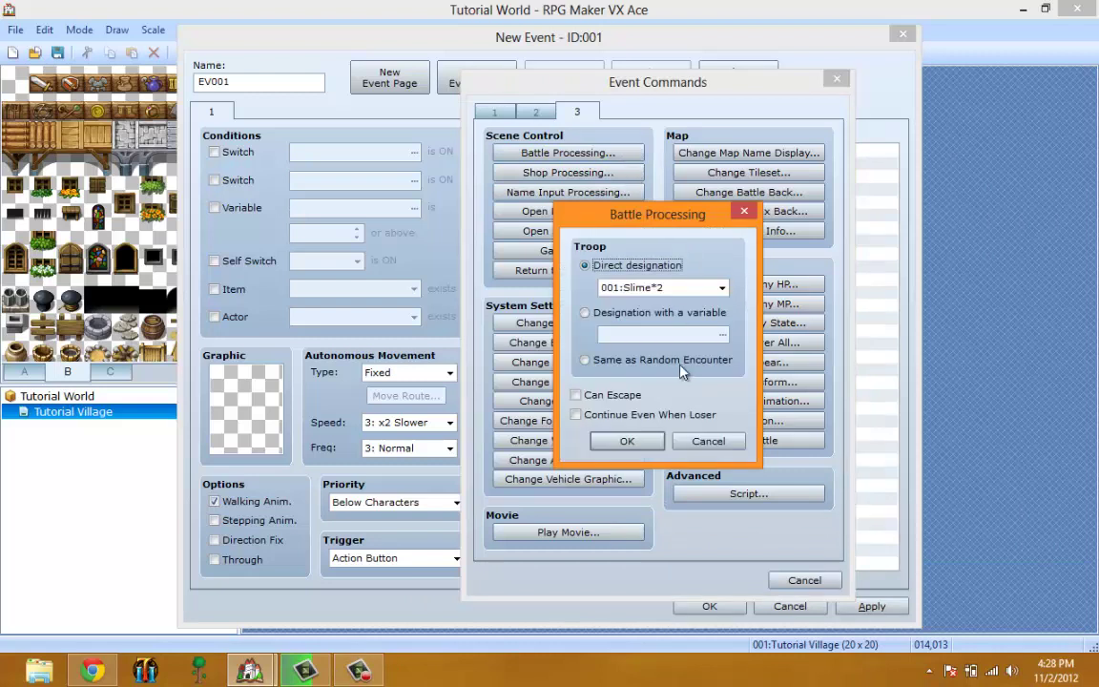
{"action": "left_click", "coordinate": [711, 444]}
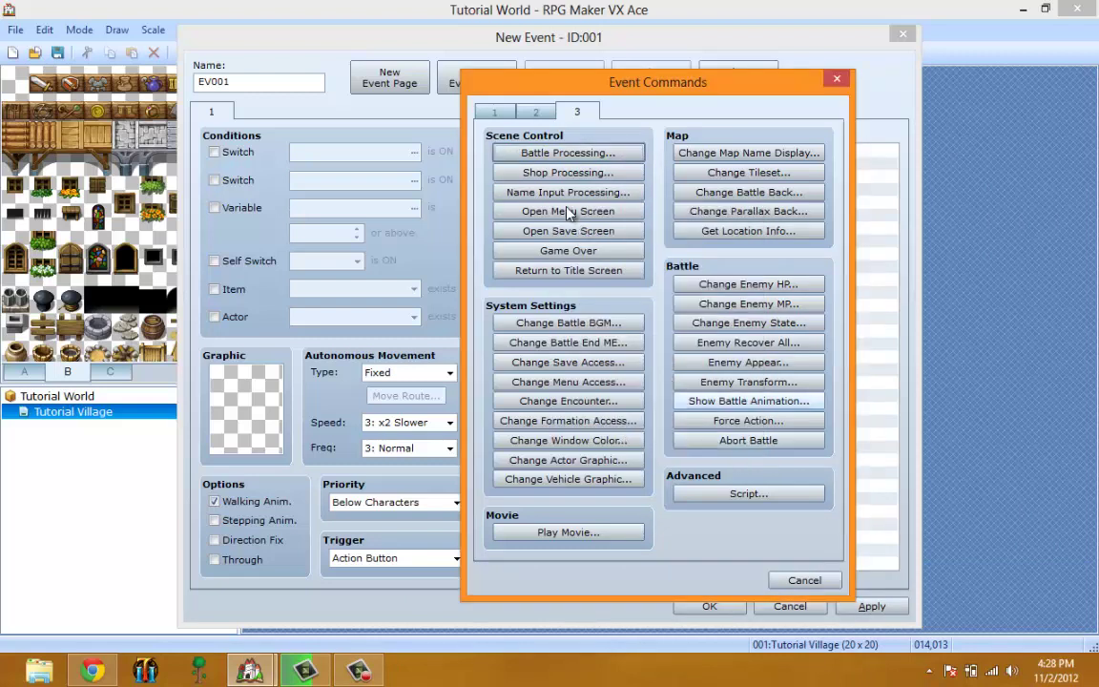
- Set up a battle against the 019:Chimera troop, toggle escaping, then cancel it
{"action": "left_click", "coordinate": [577, 152]}
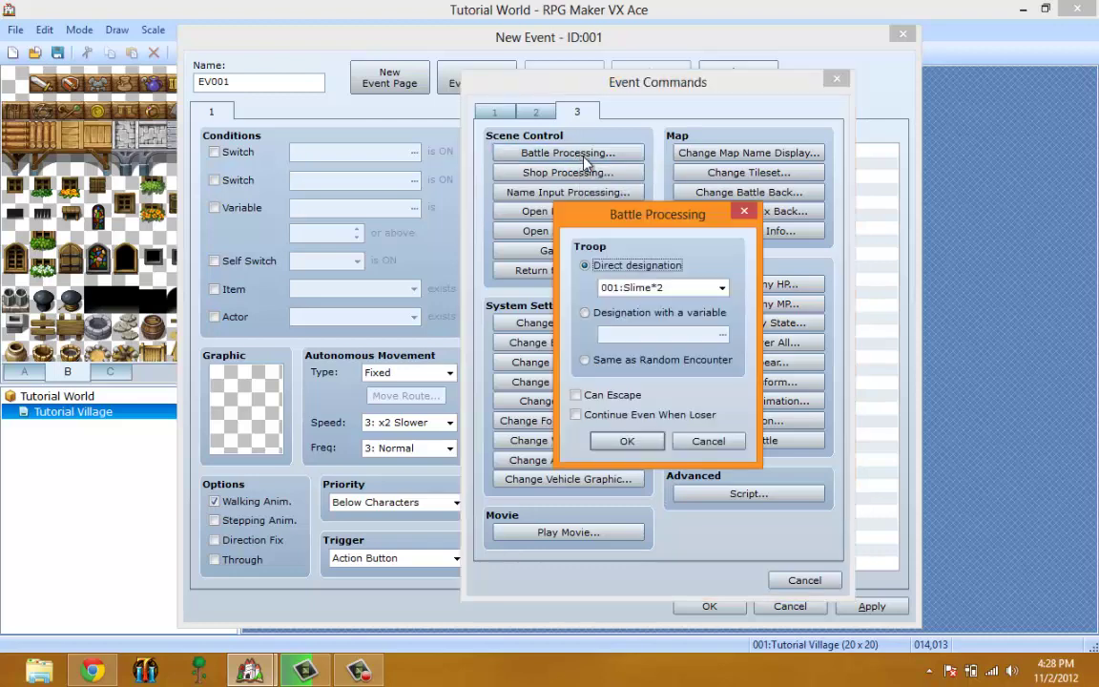
{"action": "left_click", "coordinate": [710, 289]}
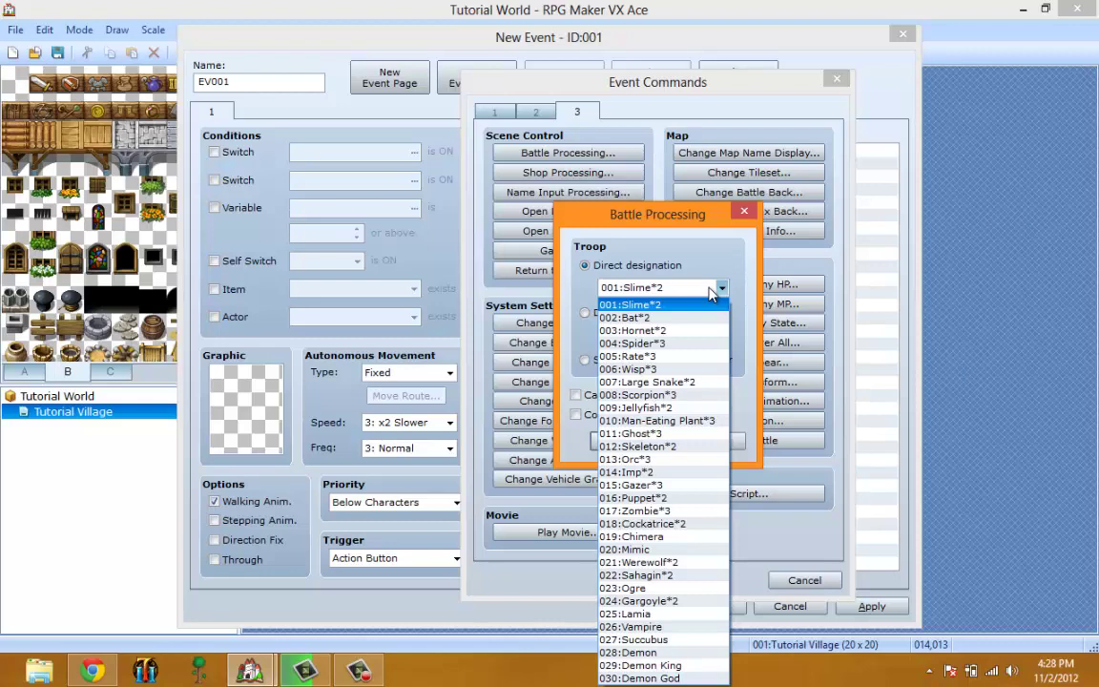
{"action": "left_click", "coordinate": [704, 285]}
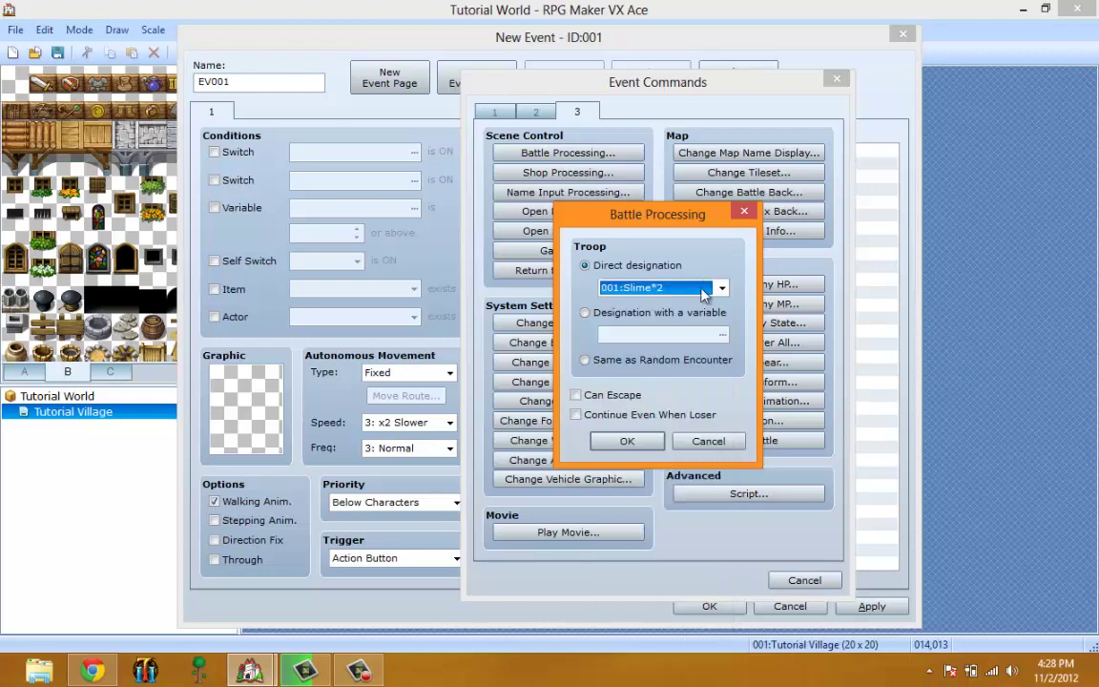
{"action": "left_click", "coordinate": [705, 290]}
{"action": "left_click", "coordinate": [720, 289]}
{"action": "left_click", "coordinate": [720, 289]}
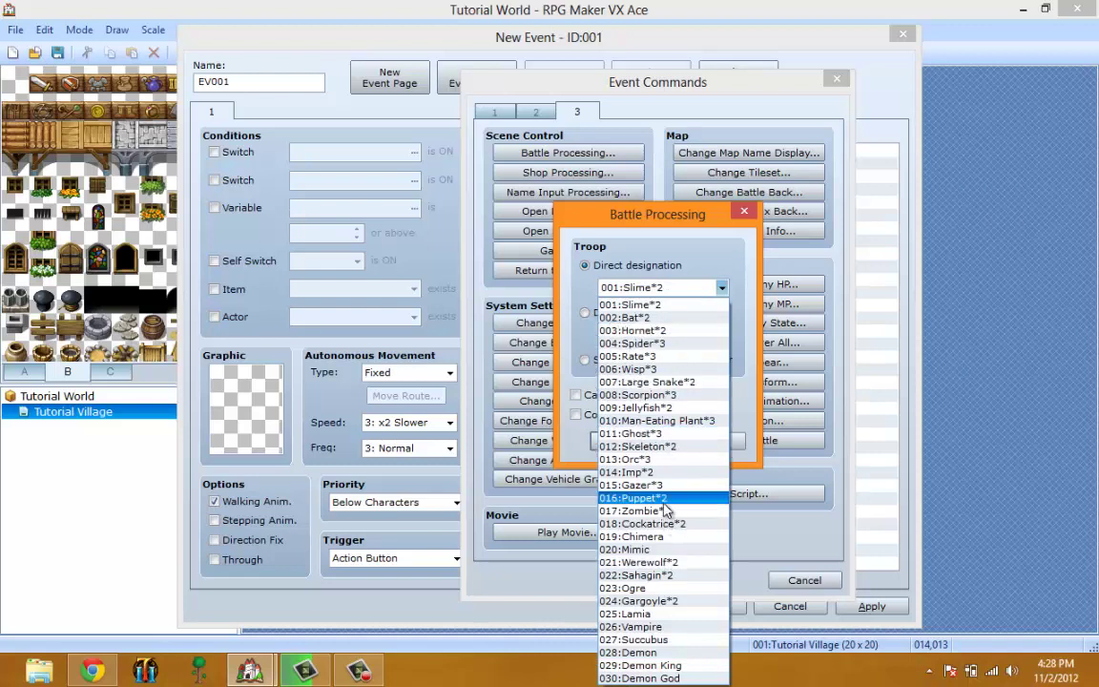
{"action": "left_click", "coordinate": [637, 536]}
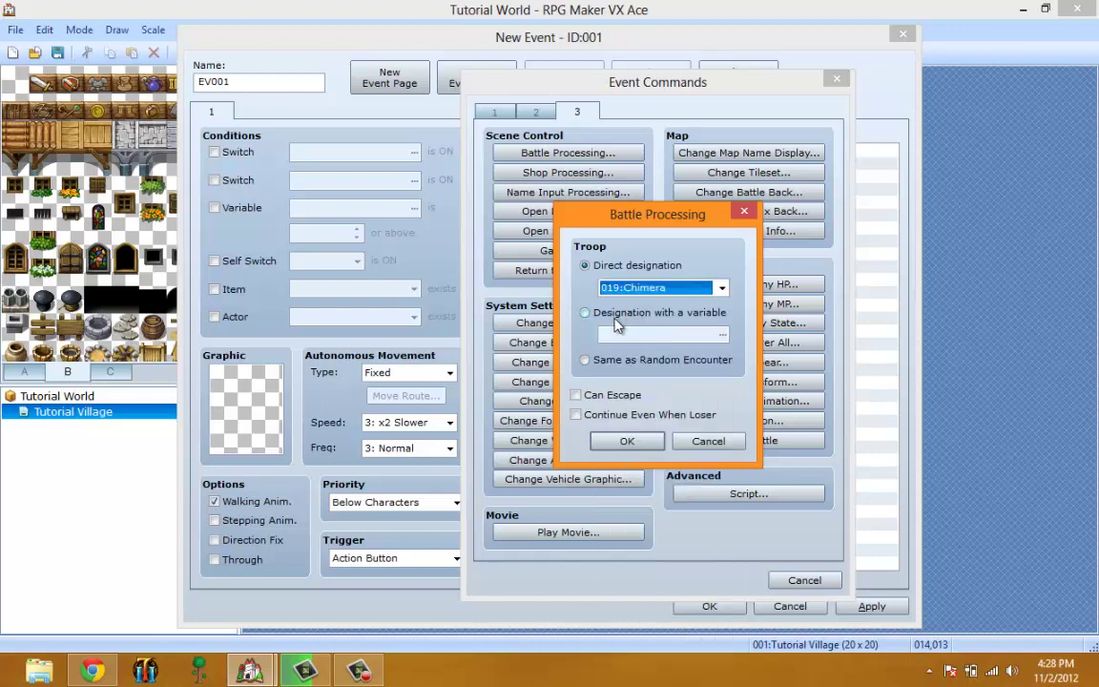
{"action": "left_click", "coordinate": [601, 400]}
{"action": "left_click", "coordinate": [577, 395]}
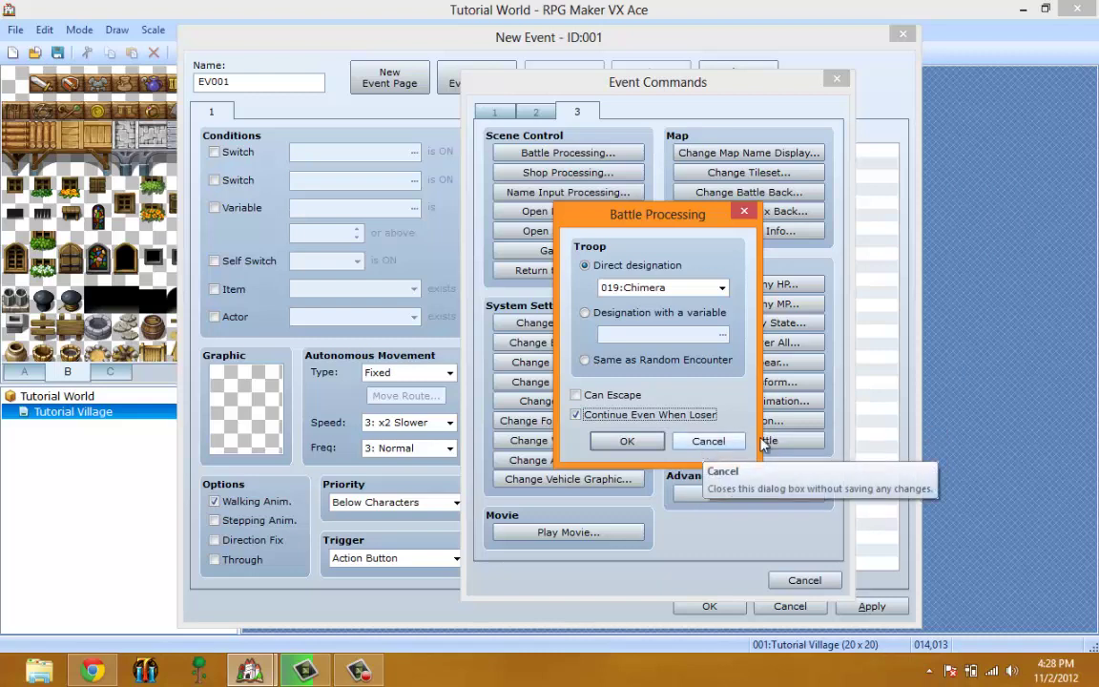
{"action": "left_click", "coordinate": [711, 442]}
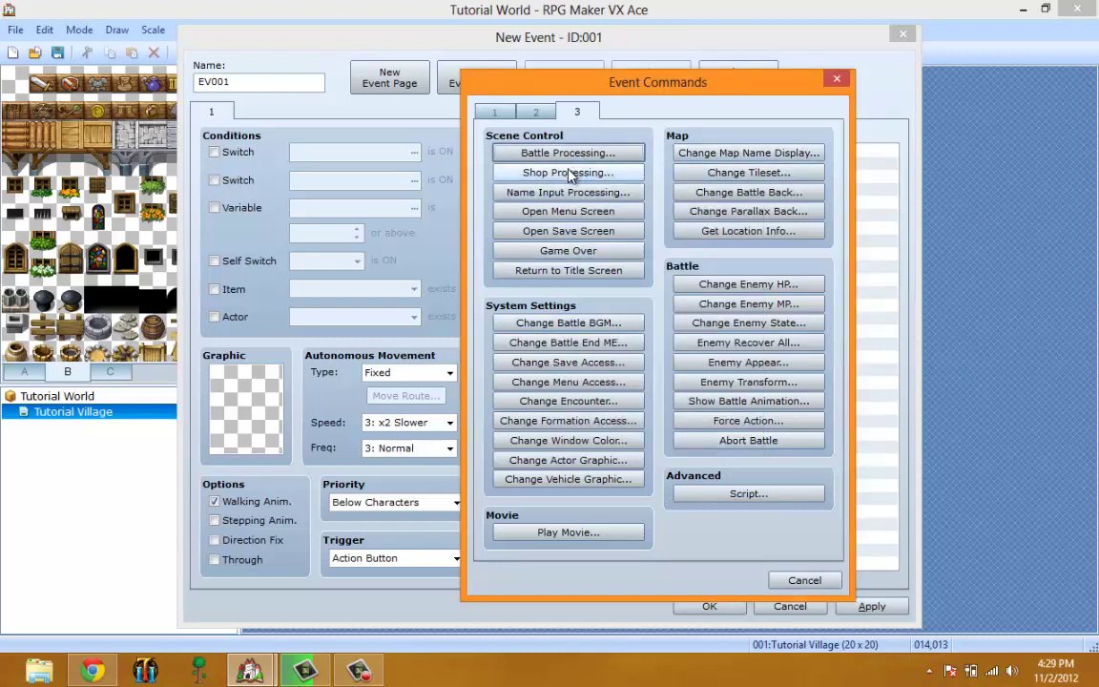
- Start a Shop Processing command and add a new entry to its goods list
{"action": "left_click", "coordinate": [572, 171]}
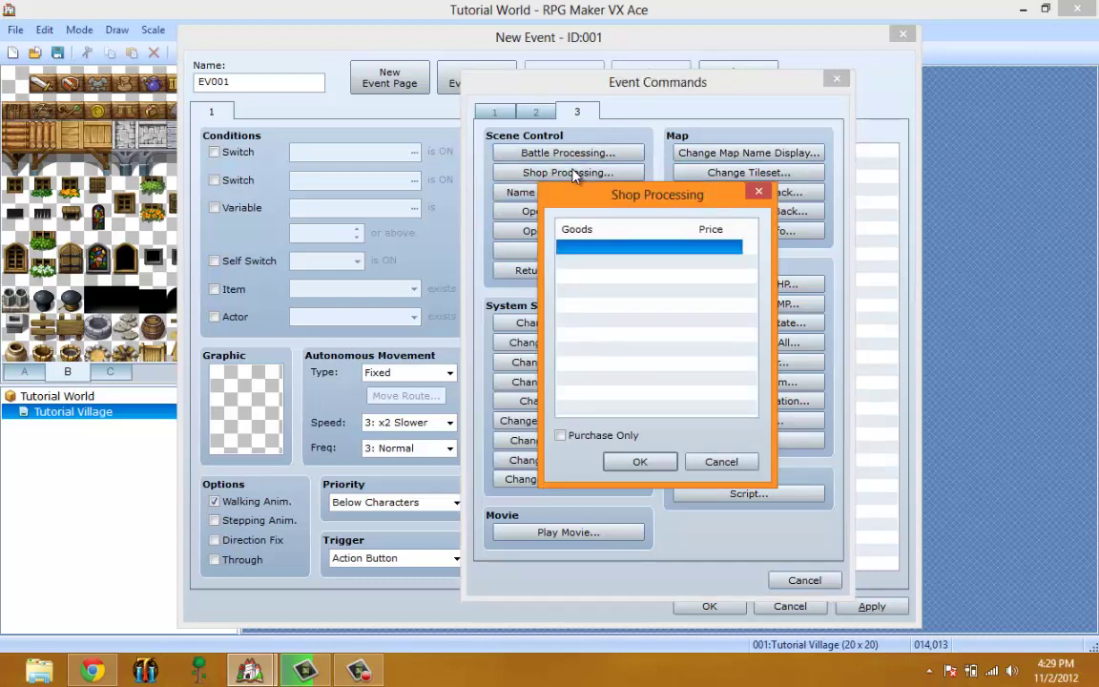
{"action": "right_click", "coordinate": [618, 245]}
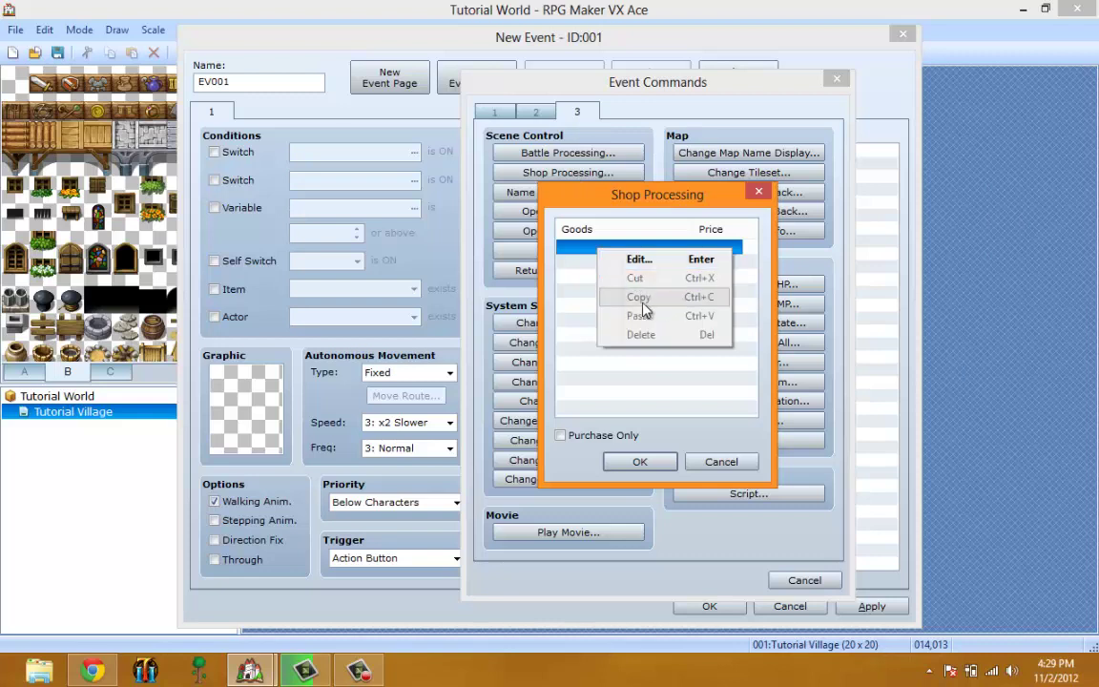
{"action": "left_click", "coordinate": [601, 272]}
{"action": "right_click", "coordinate": [609, 255]}
{"action": "left_click", "coordinate": [630, 269]}
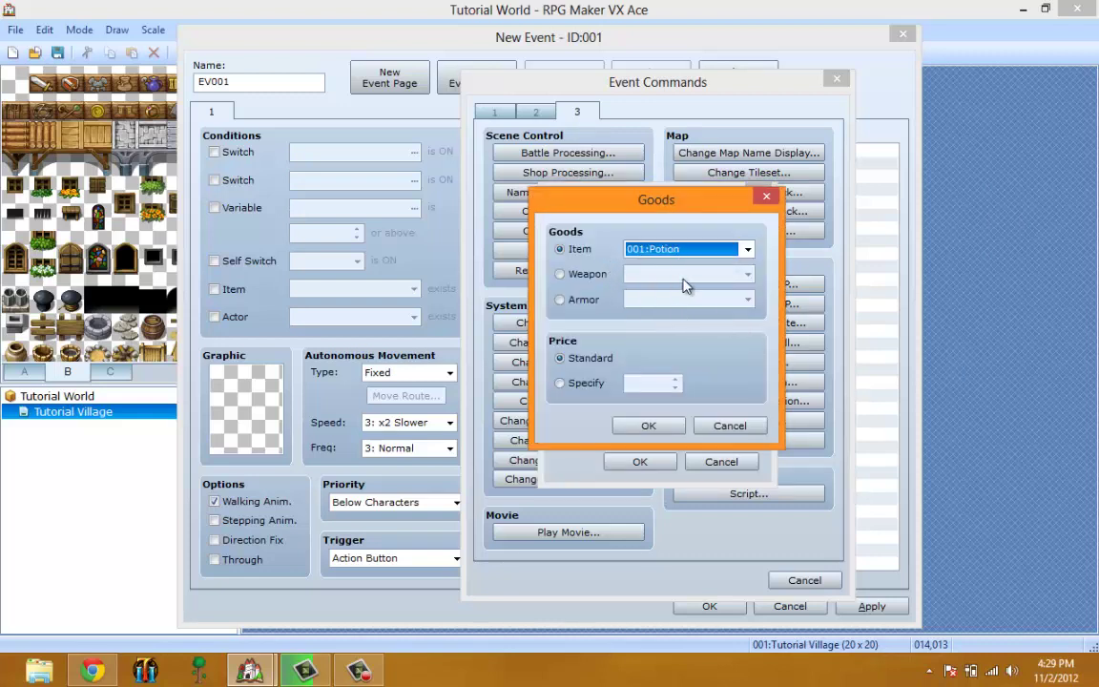
- Try a custom price of 50 on a Potion entry, discard it, tick purchase-only, then cancel the shop
{"action": "left_click", "coordinate": [585, 381]}
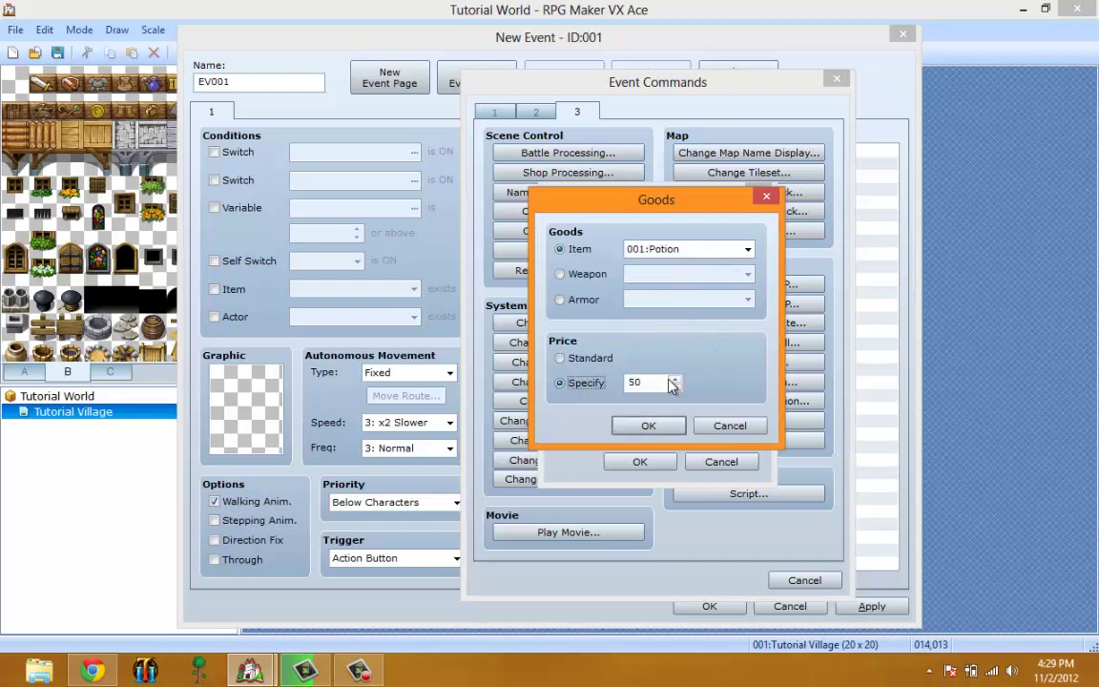
{"action": "left_click", "coordinate": [573, 360]}
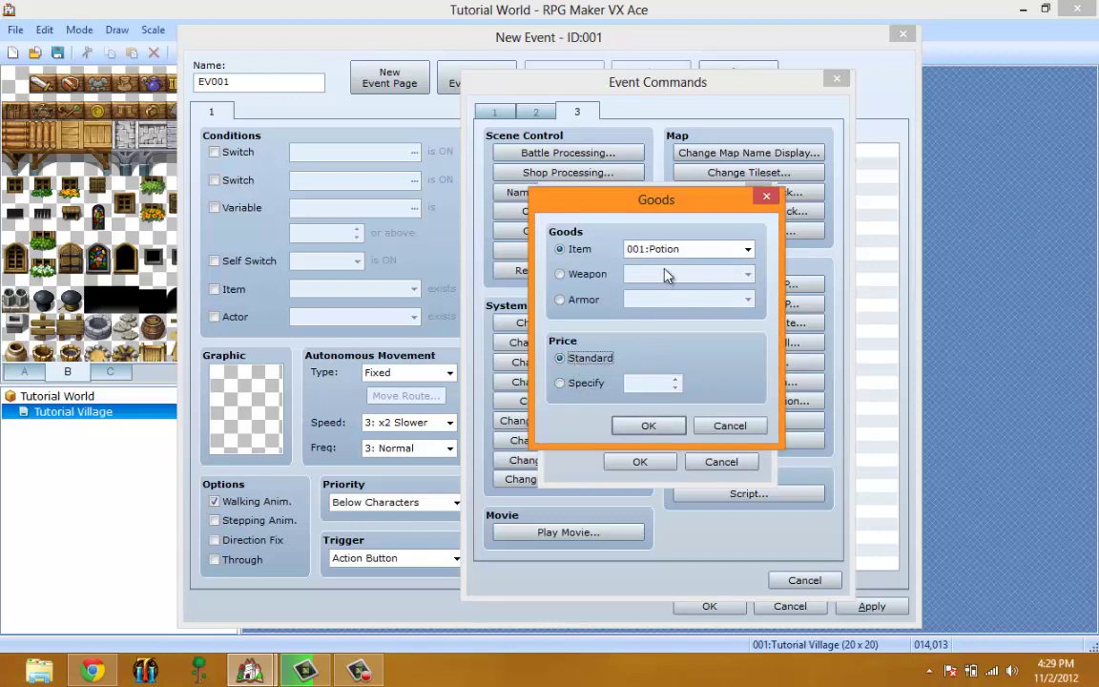
{"action": "left_click", "coordinate": [675, 248]}
{"action": "left_click", "coordinate": [559, 344]}
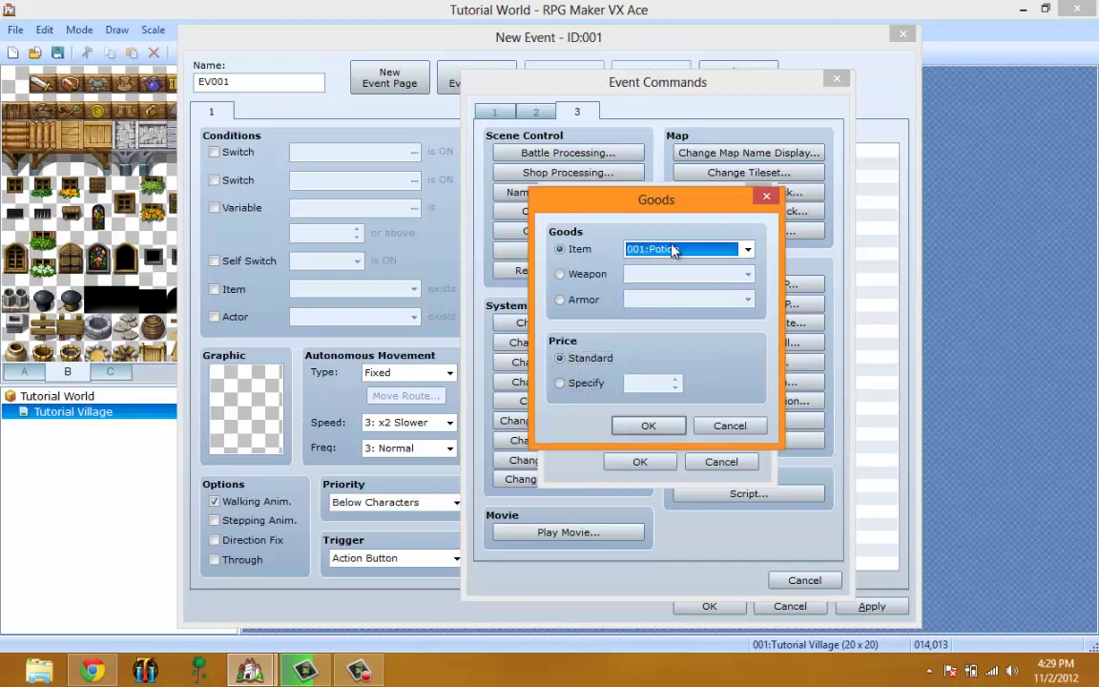
{"action": "left_click", "coordinate": [595, 384]}
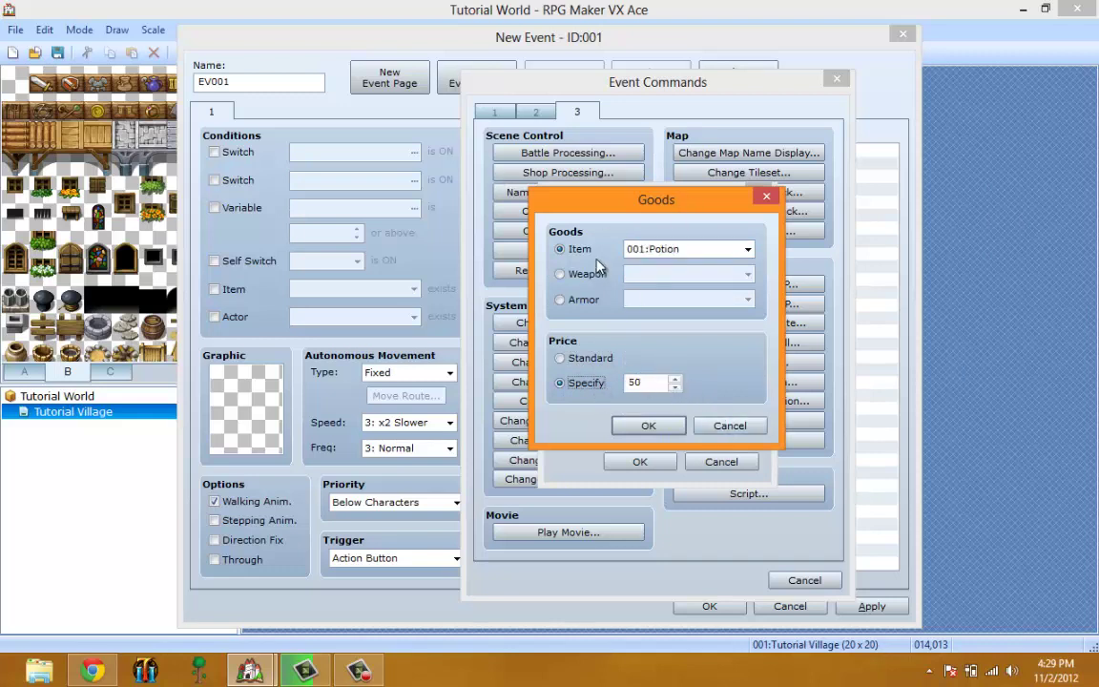
{"action": "left_click", "coordinate": [730, 425]}
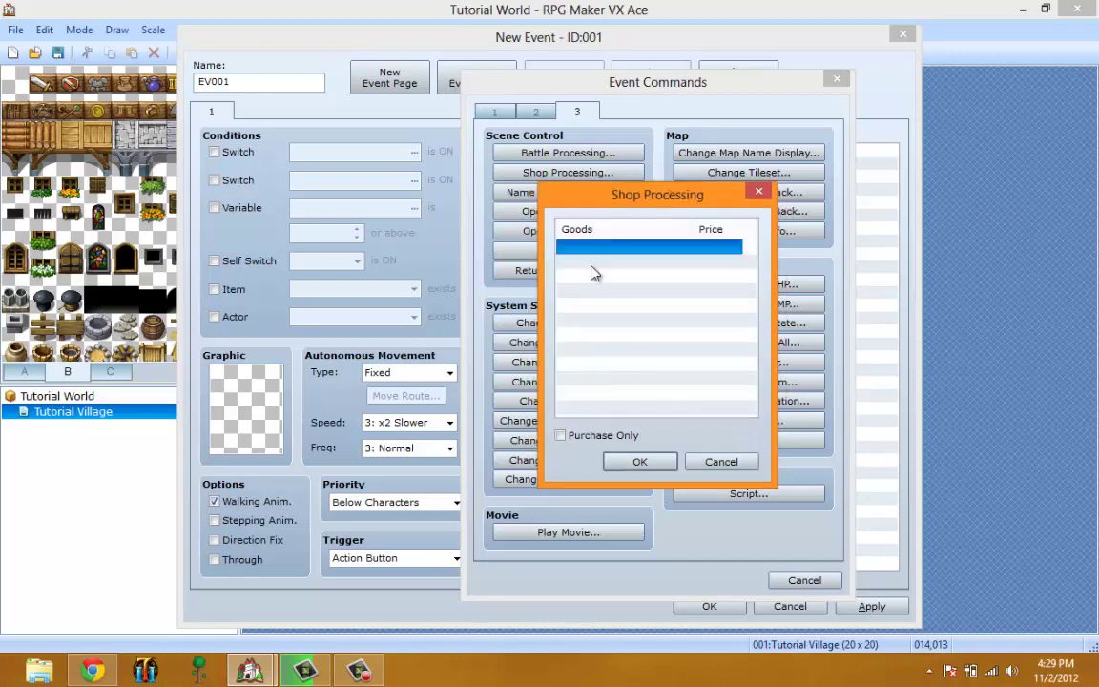
{"action": "left_click", "coordinate": [561, 437]}
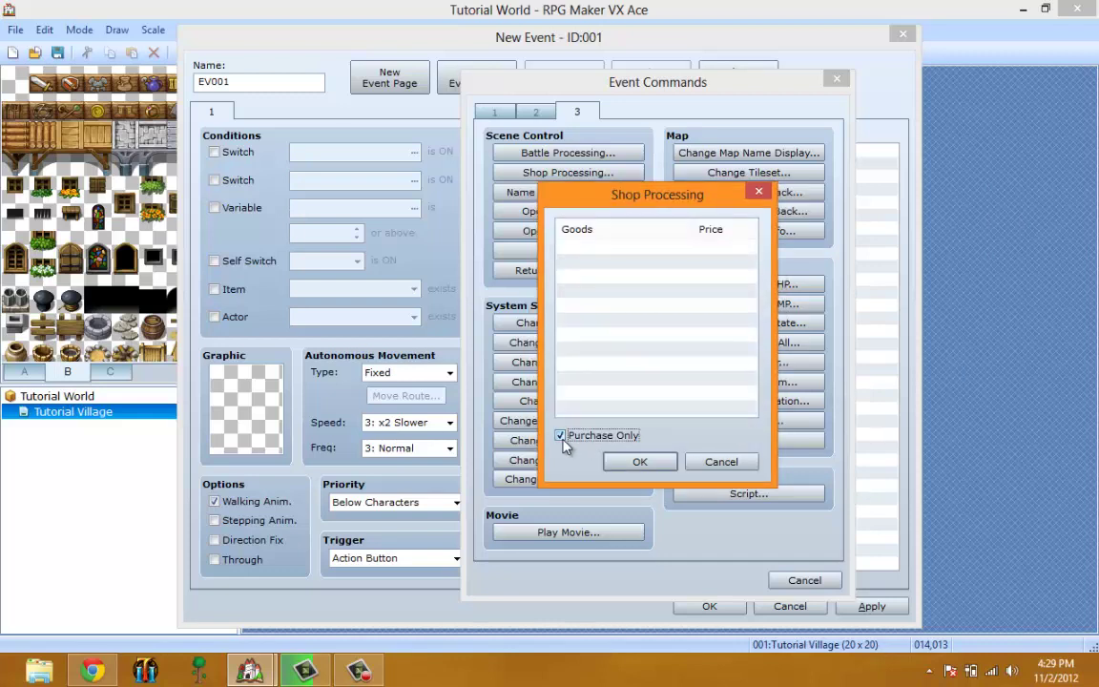
{"action": "left_click", "coordinate": [723, 463]}
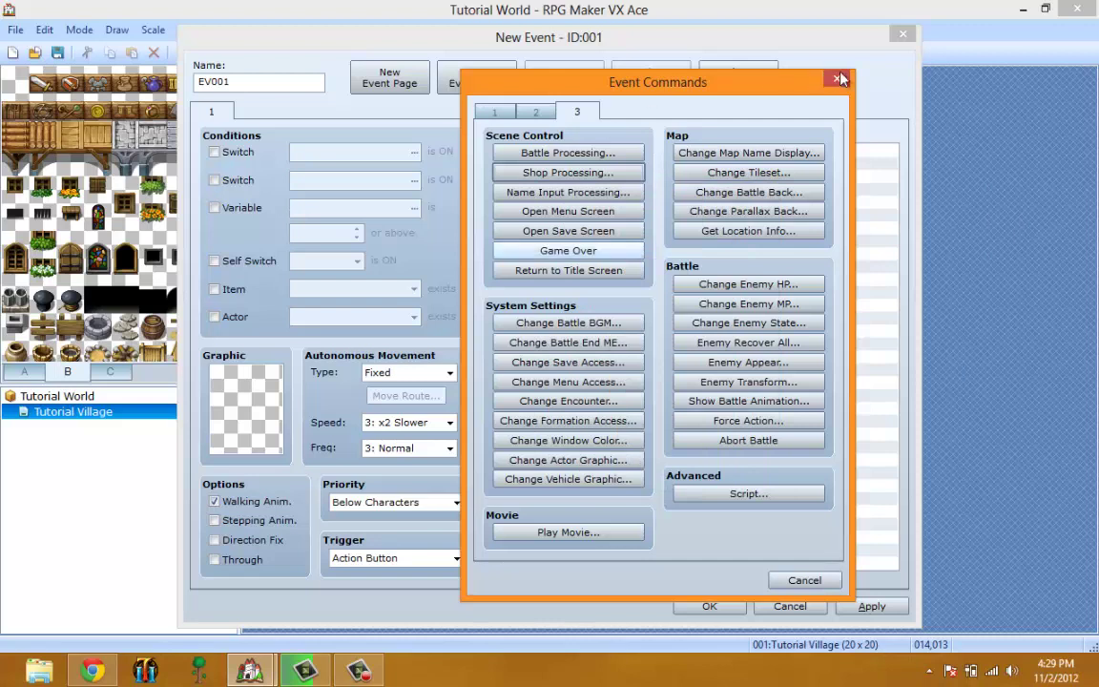
- Try a maximum name length of 7 in Name Input Processing, cancel it, and add Open Menu Screen
{"action": "left_click", "coordinate": [585, 194]}
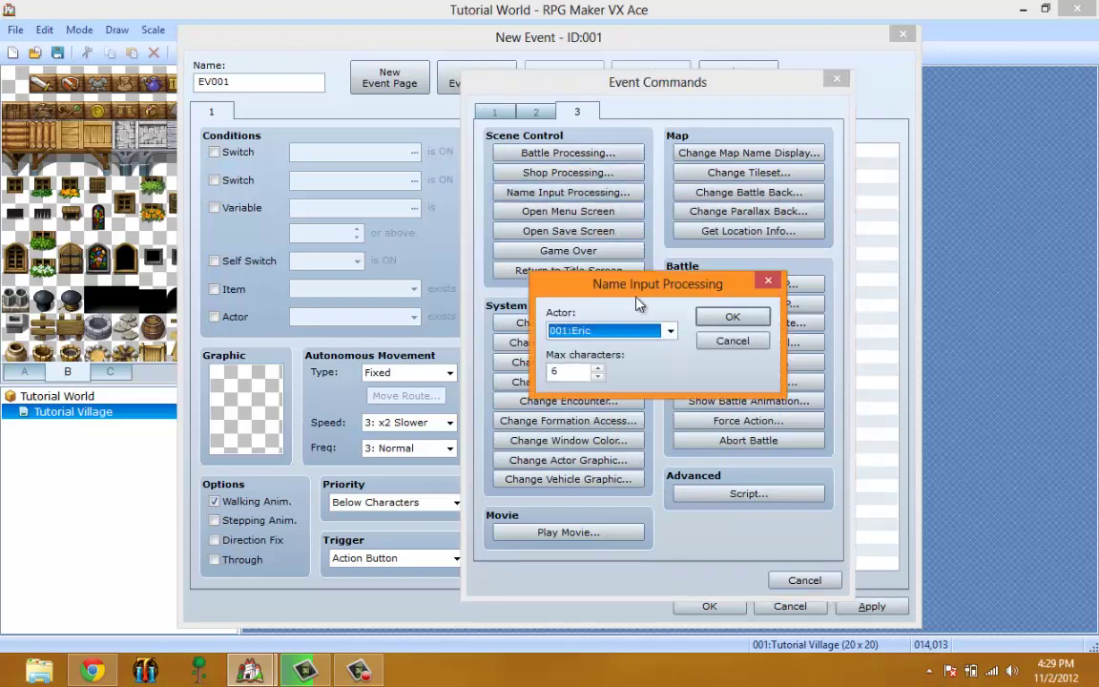
{"action": "left_click", "coordinate": [597, 370]}
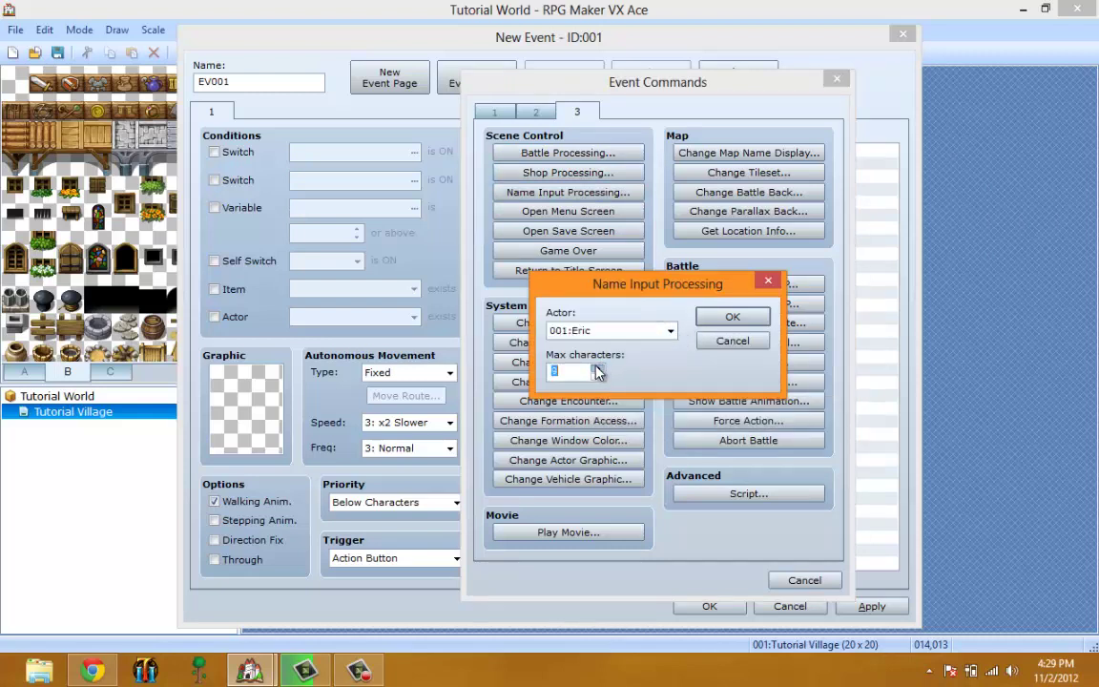
{"action": "left_click", "coordinate": [649, 332]}
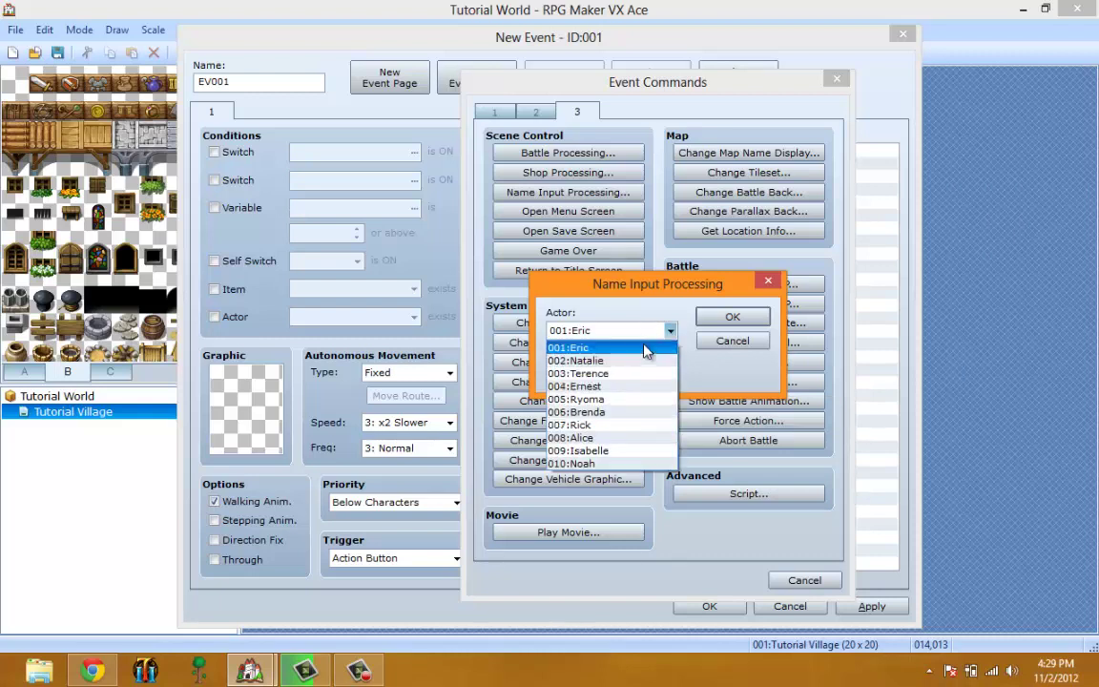
{"action": "left_click", "coordinate": [645, 349]}
{"action": "left_click", "coordinate": [732, 341]}
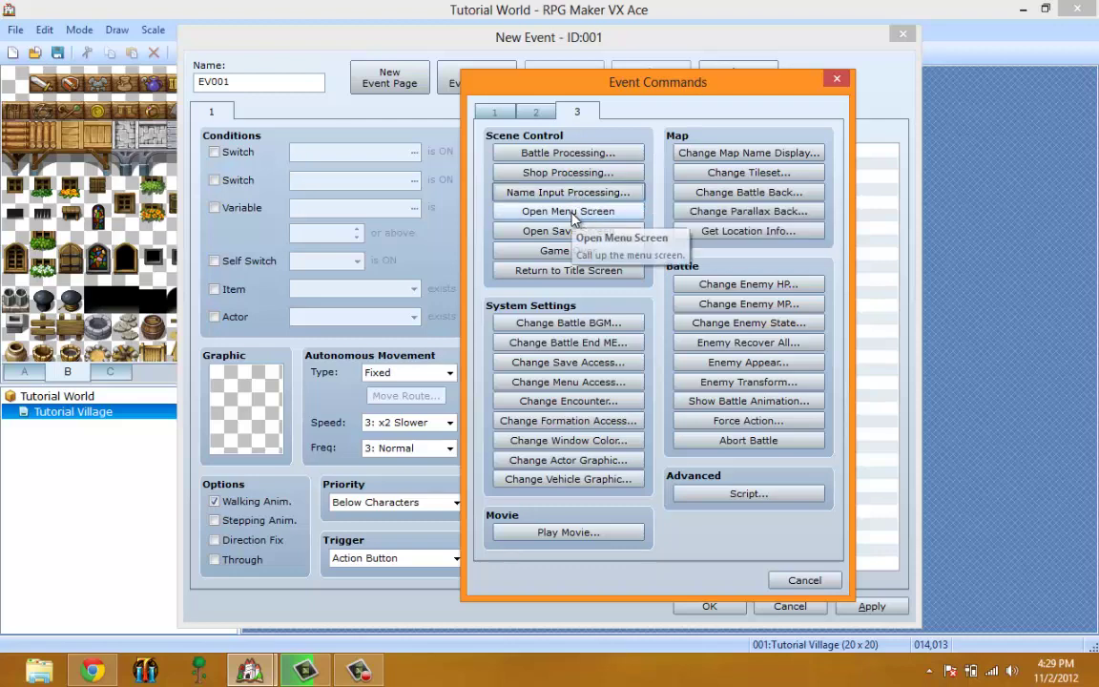
{"action": "left_click", "coordinate": [567, 211]}
{"action": "left_click", "coordinate": [593, 164]}
- Insert a new command at the empty line below Open Menu Screen, showing command page 3
{"action": "right_click", "coordinate": [588, 164]}
{"action": "left_click", "coordinate": [606, 172]}
{"action": "left_click", "coordinate": [527, 135]}
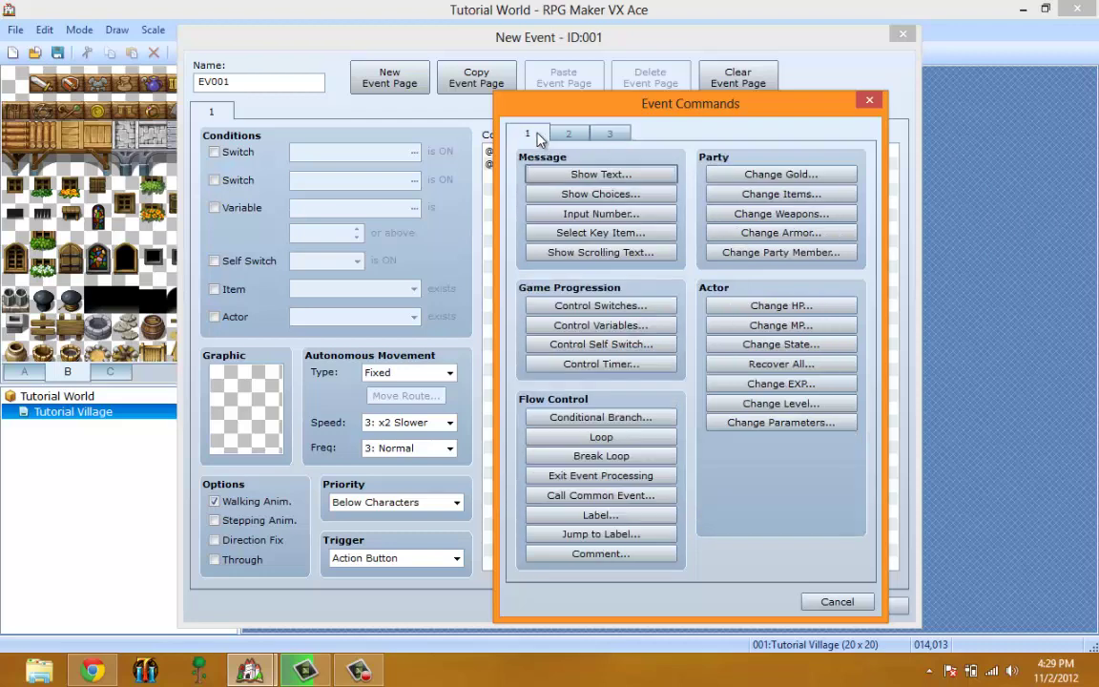
{"action": "left_click", "coordinate": [609, 133]}
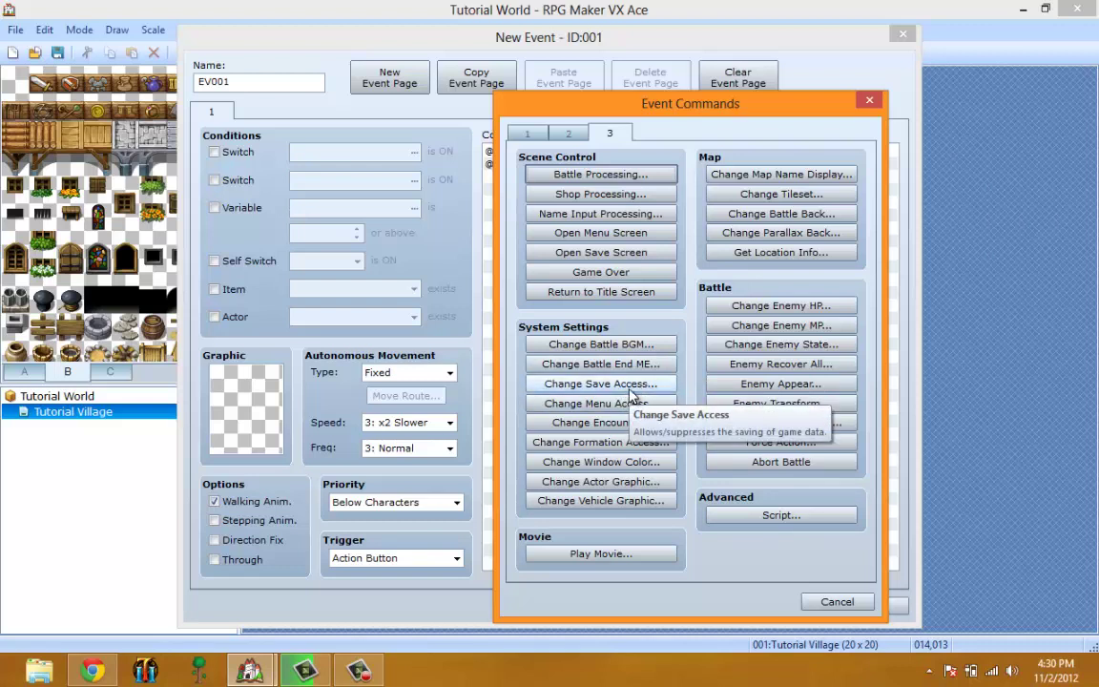
{"action": "left_click", "coordinate": [563, 404]}
{"action": "left_click", "coordinate": [776, 378]}
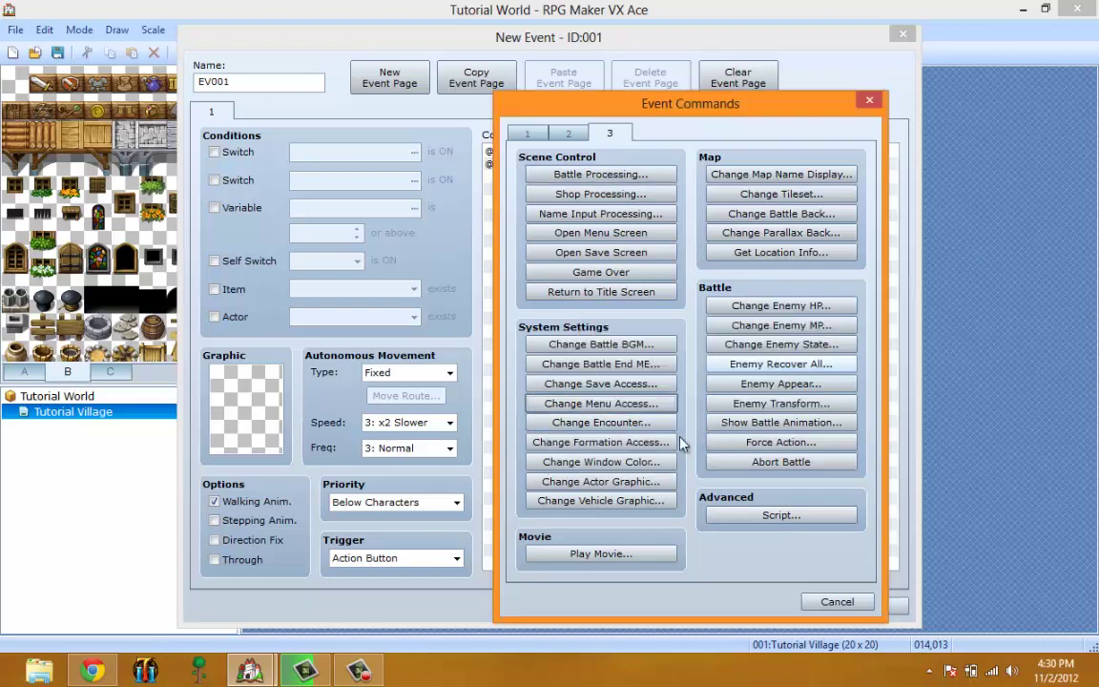
{"action": "left_click", "coordinate": [634, 428]}
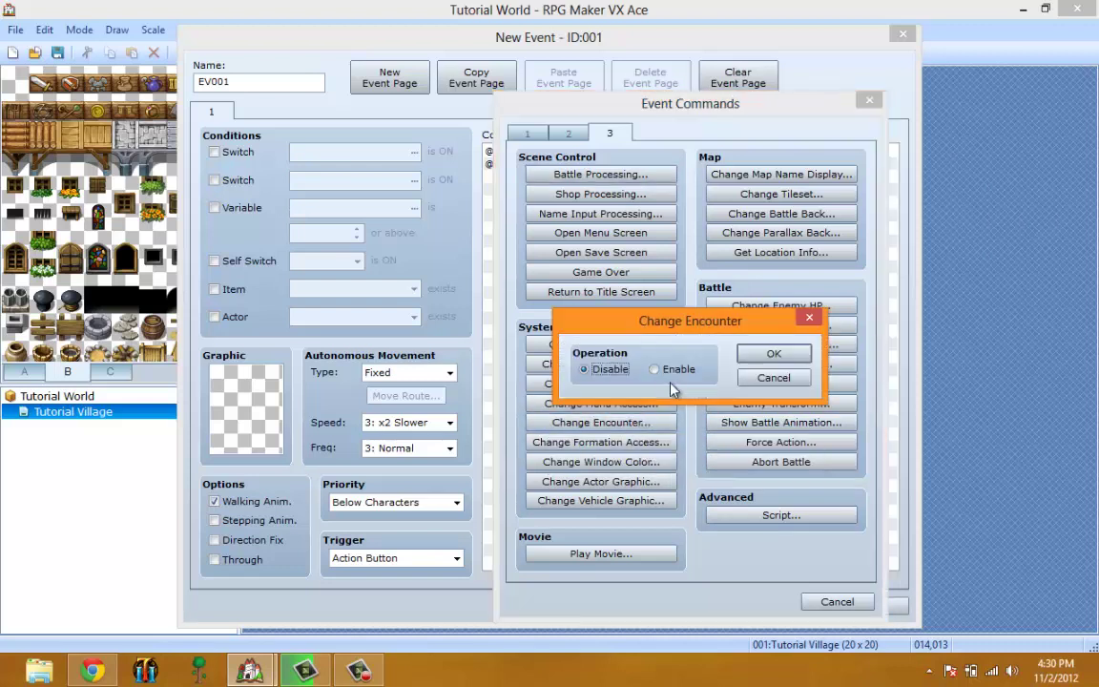
{"action": "left_click", "coordinate": [770, 378]}
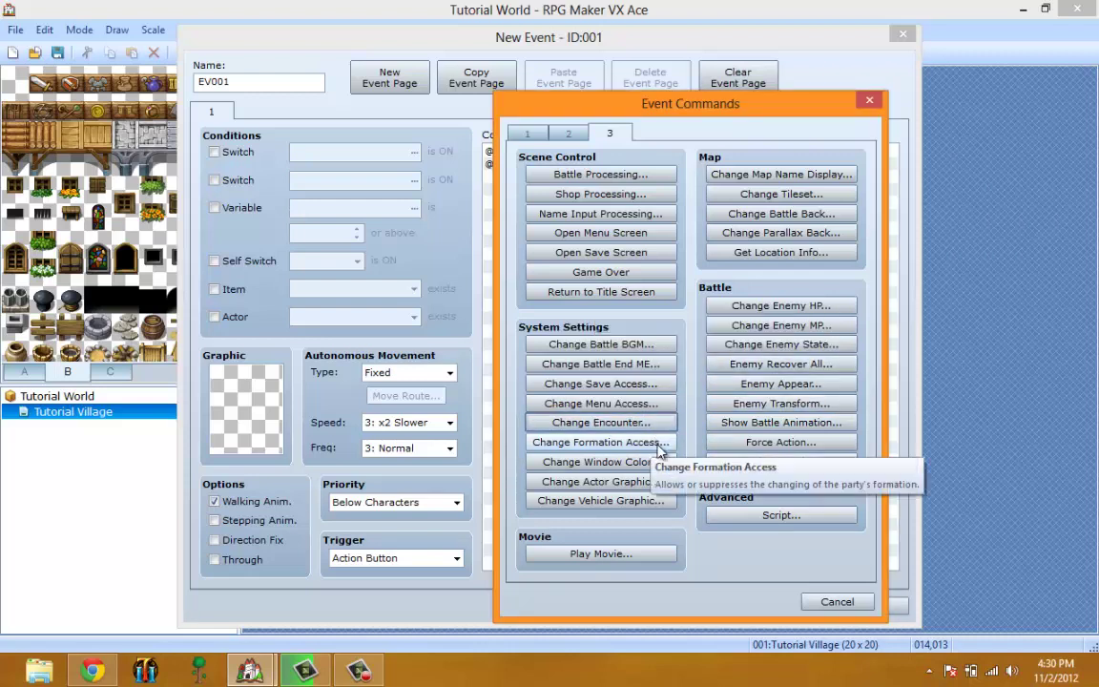
{"action": "left_click", "coordinate": [658, 444]}
{"action": "left_click", "coordinate": [771, 378]}
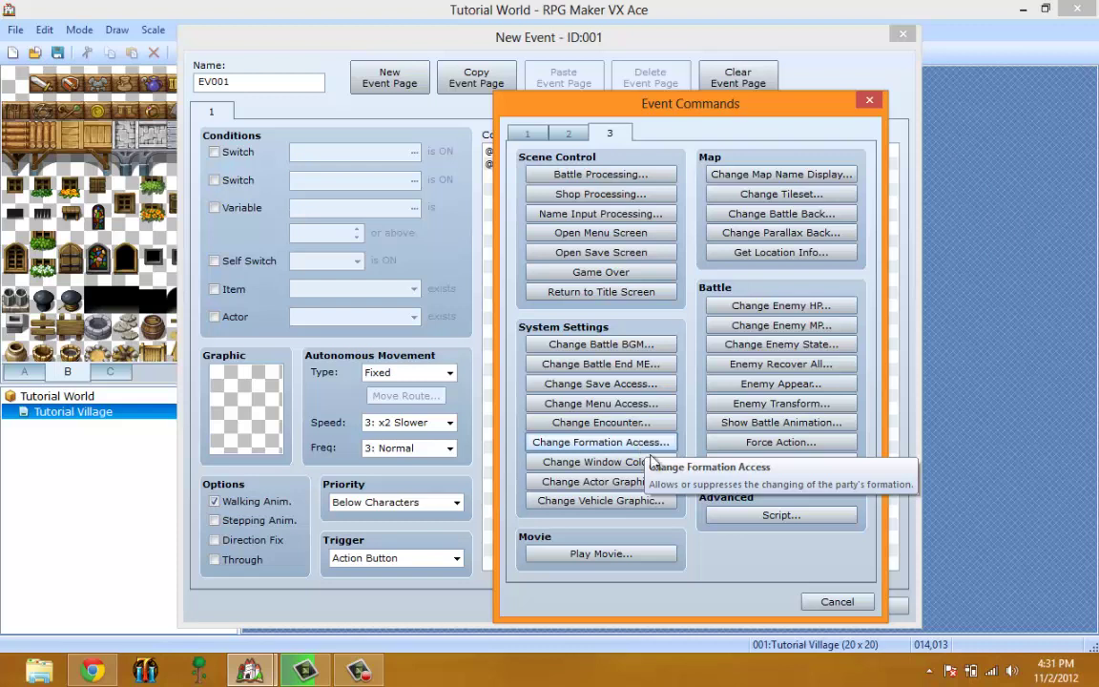
{"action": "left_click", "coordinate": [662, 463]}
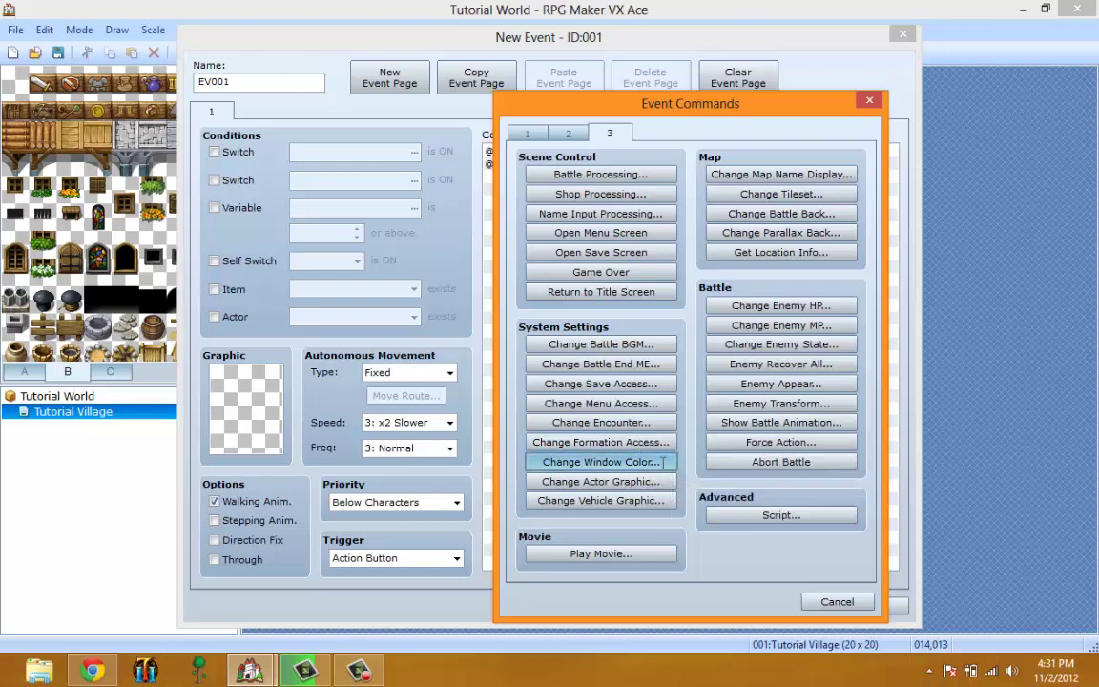
{"action": "left_click_drag", "start_coordinate": [673, 356], "coordinate": [687, 356]}
{"action": "left_click_drag", "start_coordinate": [628, 326], "coordinate": [583, 326]}
{"action": "left_click_drag", "start_coordinate": [685, 356], "coordinate": [677, 383]}
{"action": "left_click", "coordinate": [835, 426]}
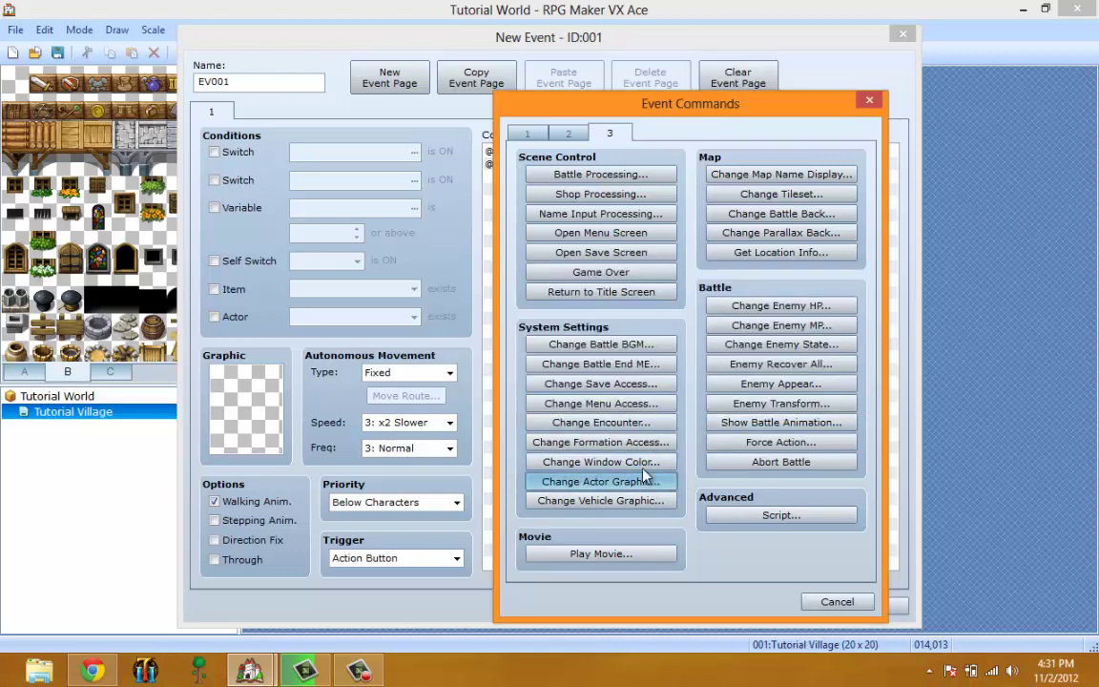
{"action": "left_click", "coordinate": [648, 482]}
{"action": "left_click", "coordinate": [699, 301]}
{"action": "left_click", "coordinate": [699, 298]}
{"action": "left_click", "coordinate": [699, 290]}
{"action": "left_click", "coordinate": [668, 303]}
{"action": "left_click", "coordinate": [651, 377]}
{"action": "double_click", "coordinate": [651, 375]}
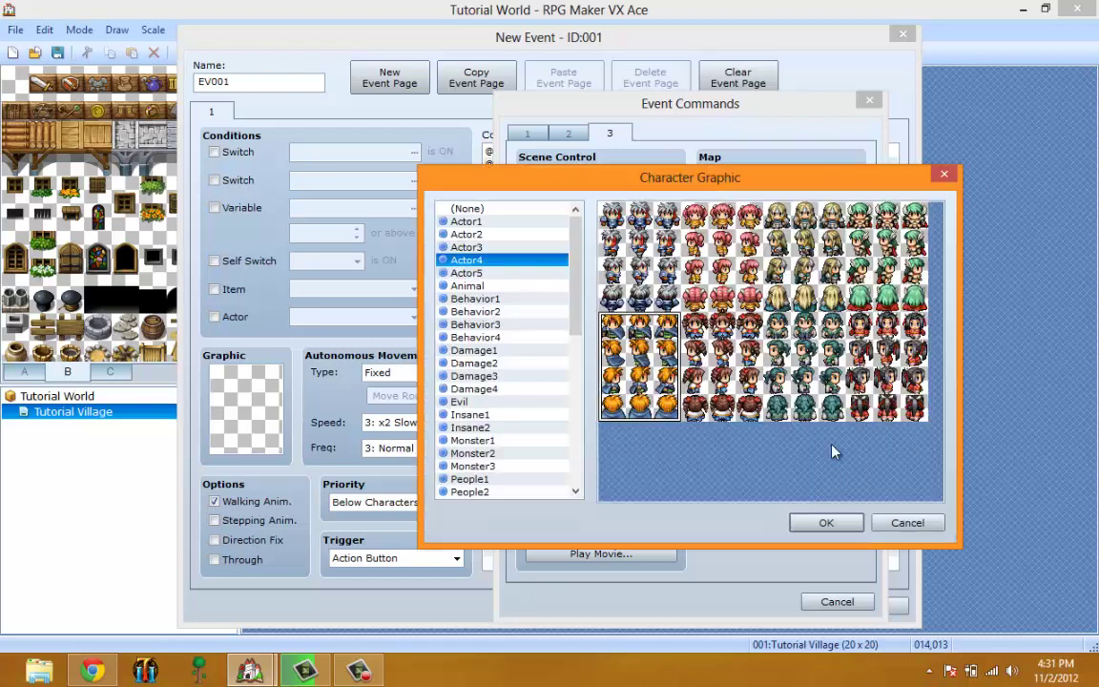
{"action": "left_click", "coordinate": [907, 524]}
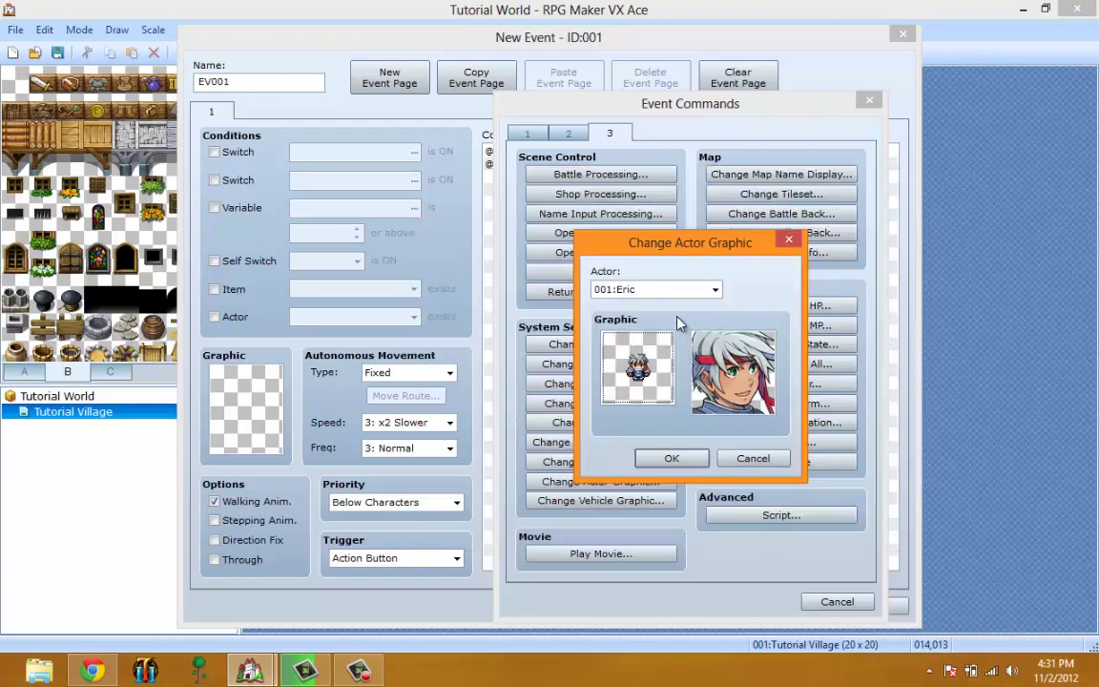
{"action": "left_click", "coordinate": [749, 458]}
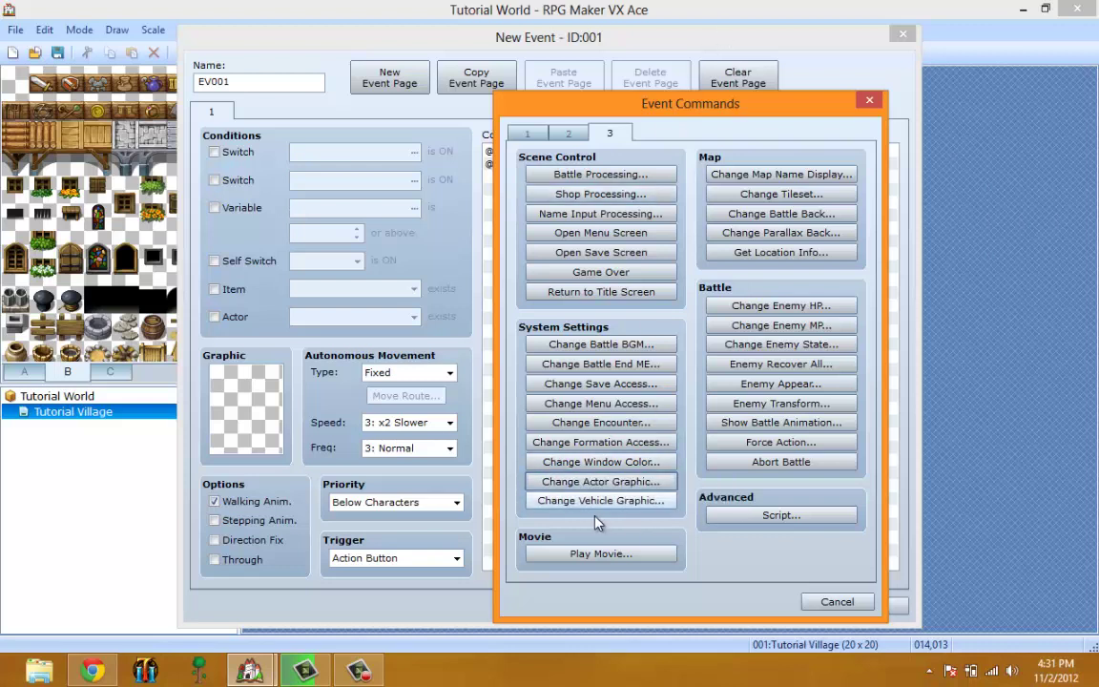
{"action": "left_click", "coordinate": [637, 500]}
{"action": "double_click", "coordinate": [621, 391]}
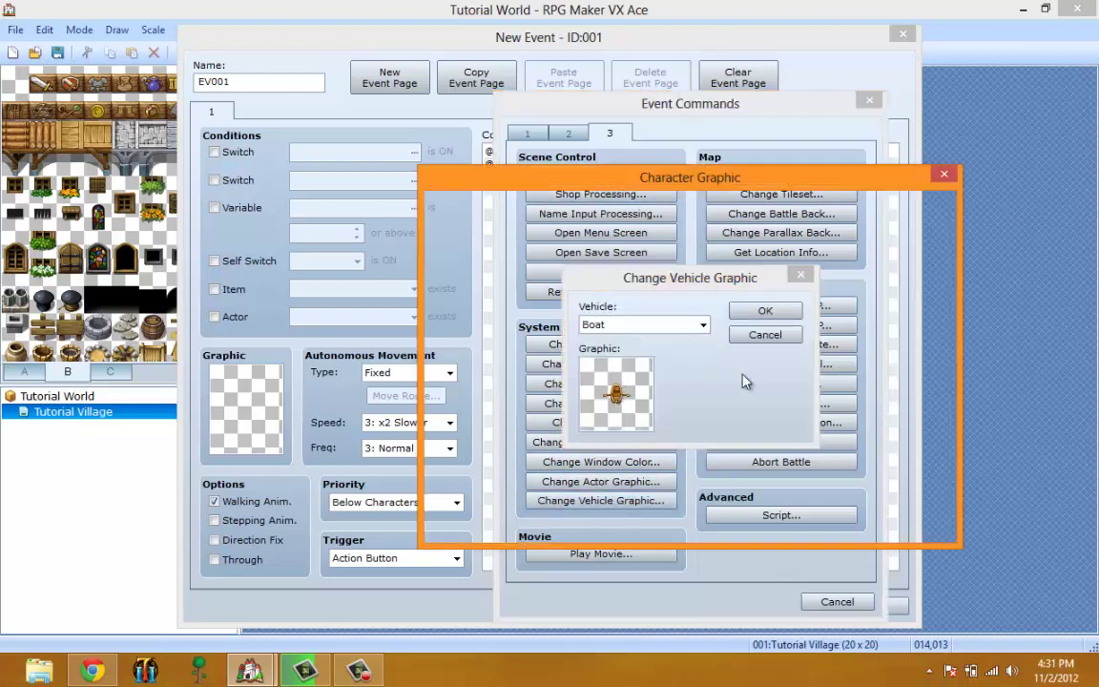
{"action": "left_click", "coordinate": [902, 524]}
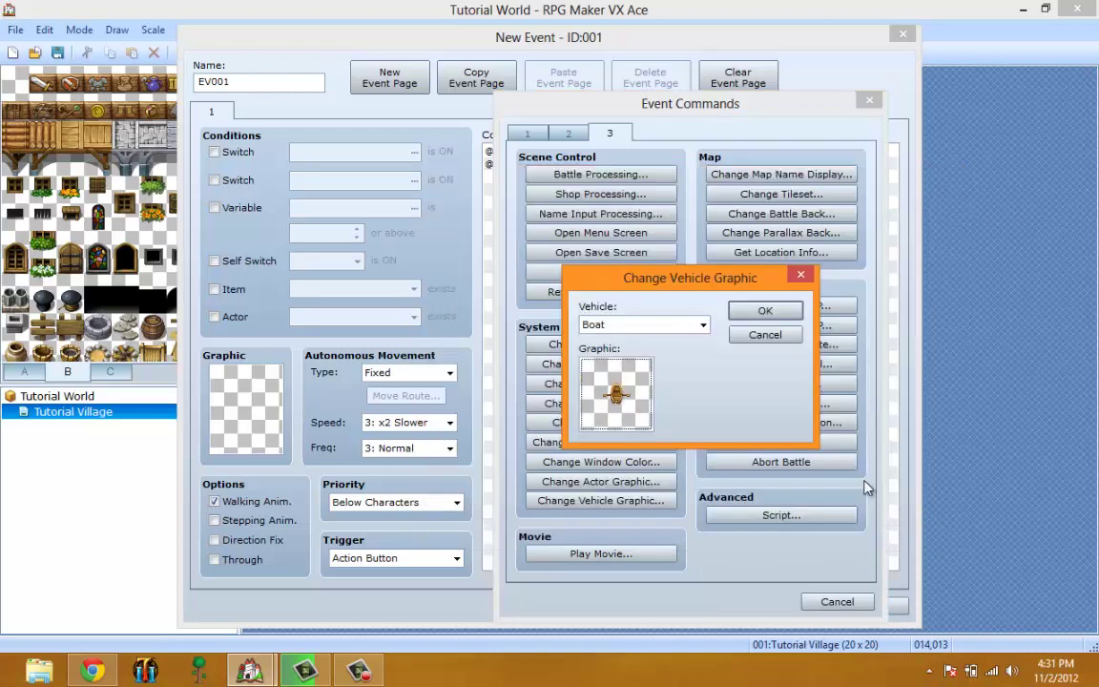
{"action": "left_click", "coordinate": [764, 335]}
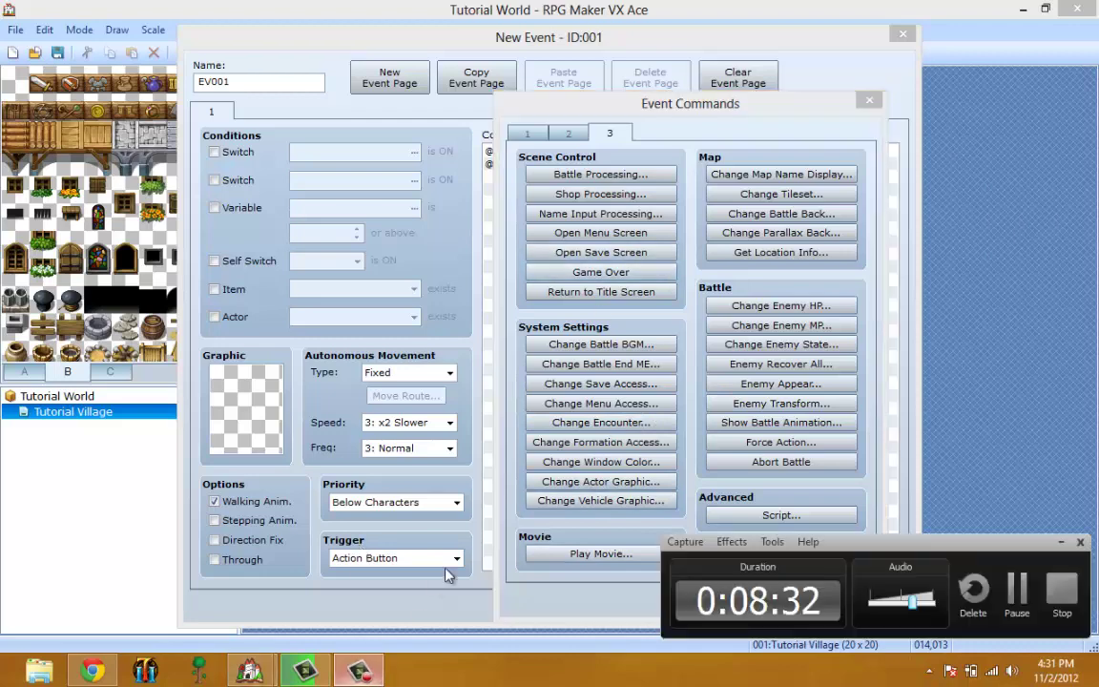
{"action": "left_click_drag", "start_coordinate": [571, 102], "coordinate": [464, 96]}
{"action": "left_click", "coordinate": [615, 168]}
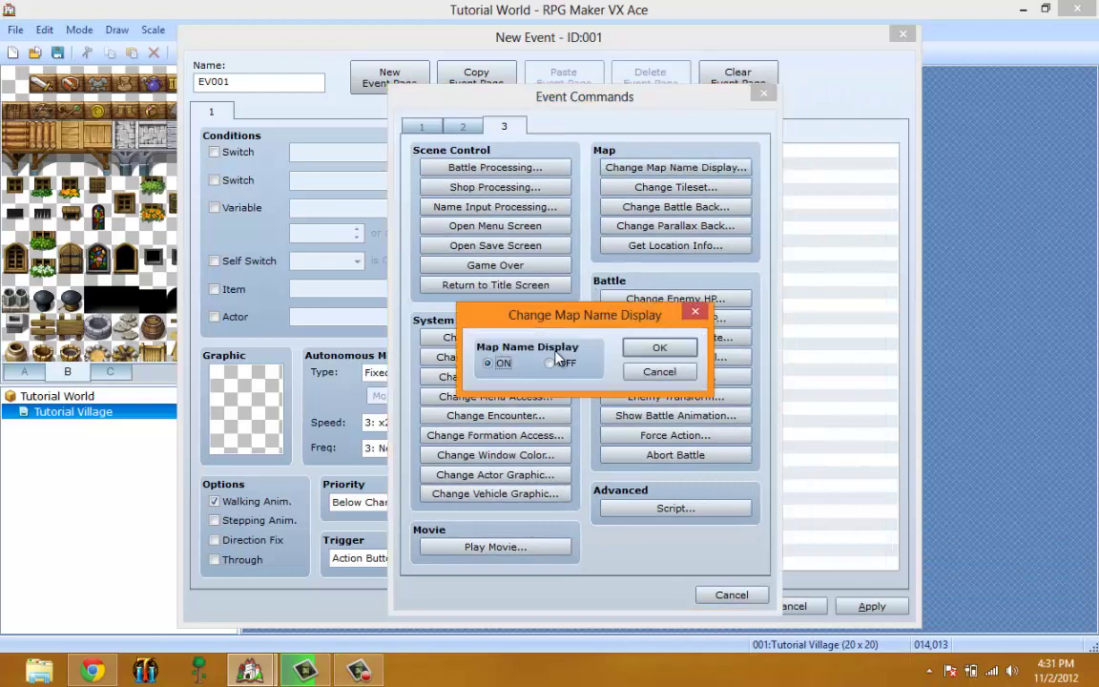
{"action": "left_click", "coordinate": [667, 372]}
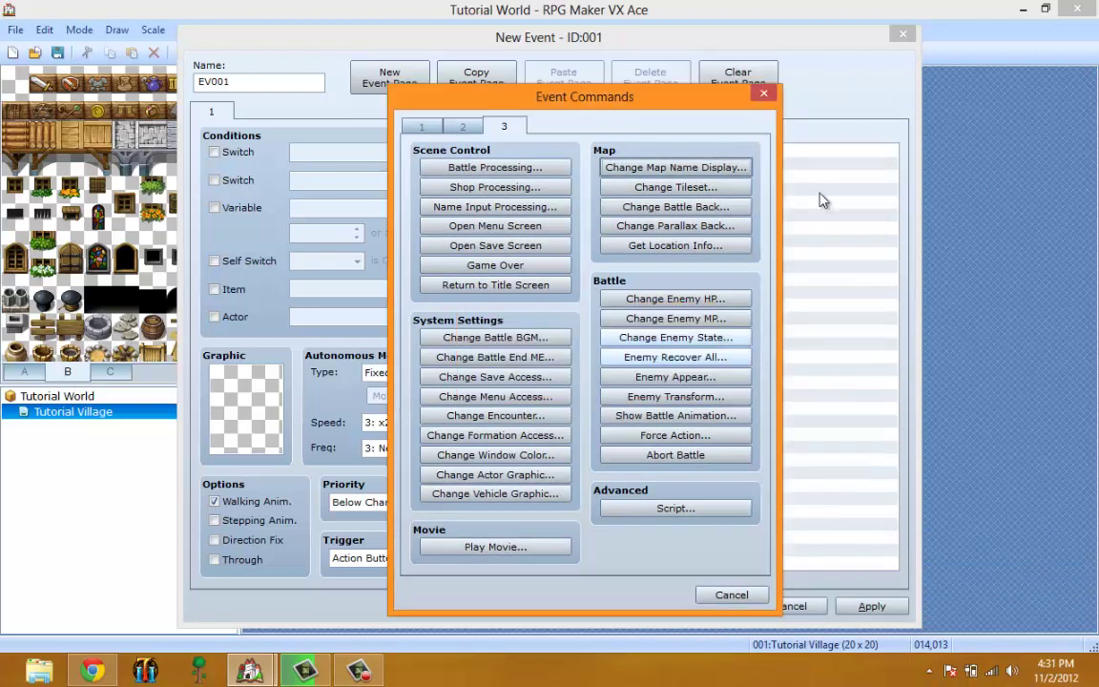
{"action": "left_click", "coordinate": [713, 191]}
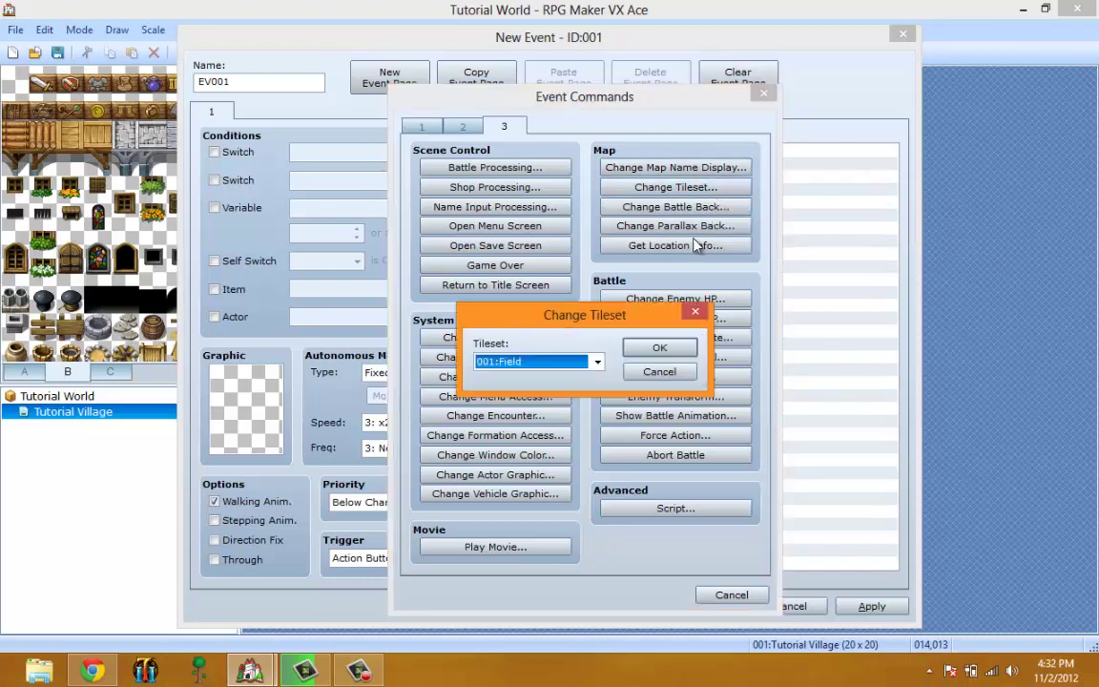
{"action": "left_click", "coordinate": [598, 363]}
{"action": "left_click", "coordinate": [646, 372]}
{"action": "left_click", "coordinate": [656, 371]}
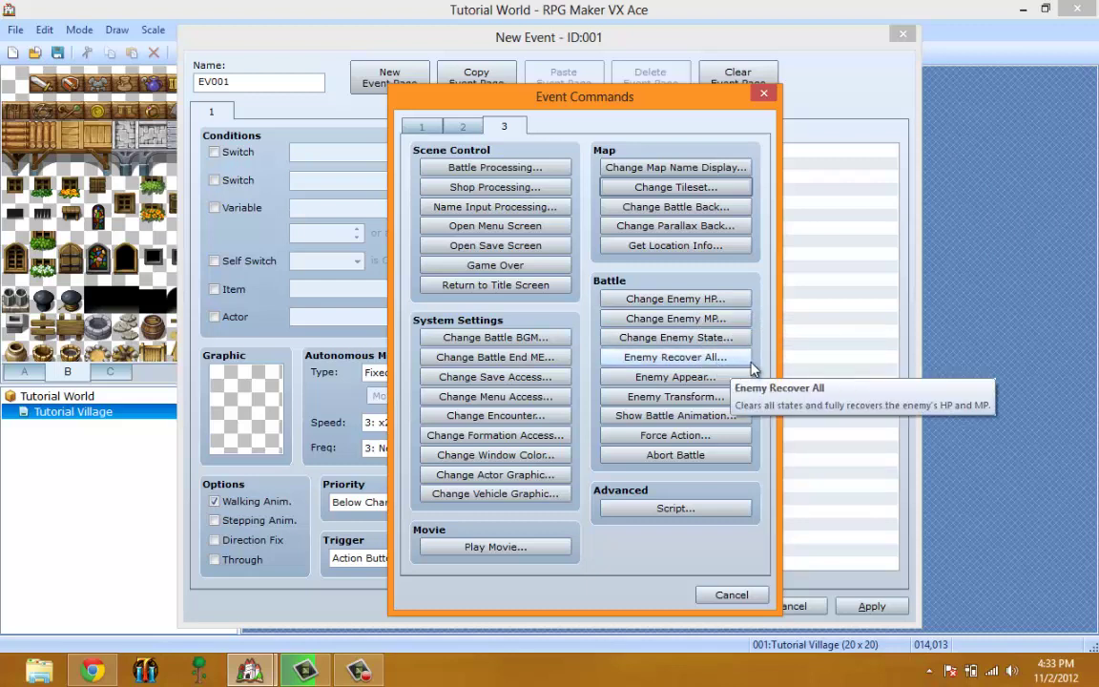
- Preview and cancel Enemy Appear, Enemy Transform, Show Battle Animation and Force Action
{"action": "left_click", "coordinate": [699, 379]}
{"action": "left_click", "coordinate": [654, 370]}
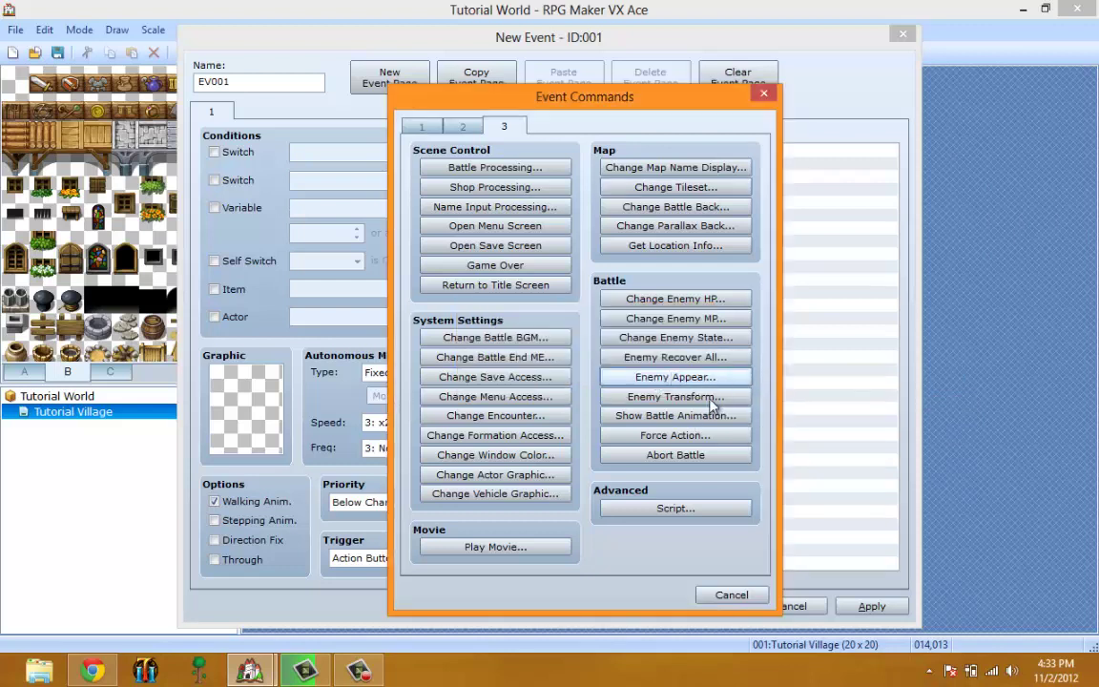
{"action": "left_click", "coordinate": [711, 399]}
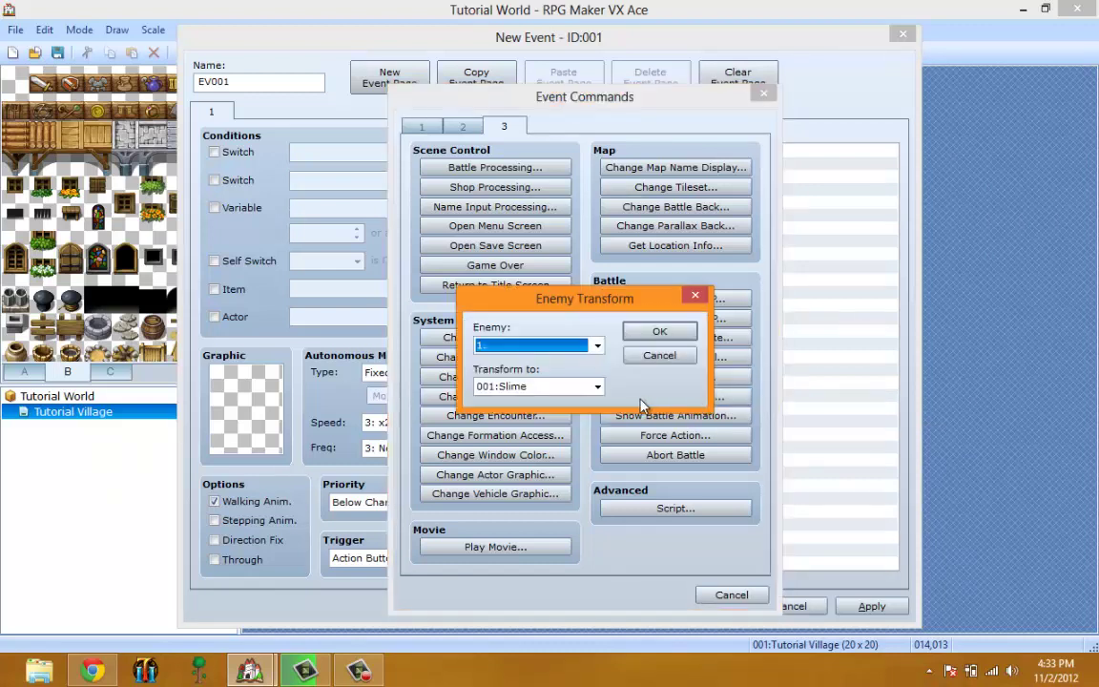
{"action": "left_click", "coordinate": [660, 356]}
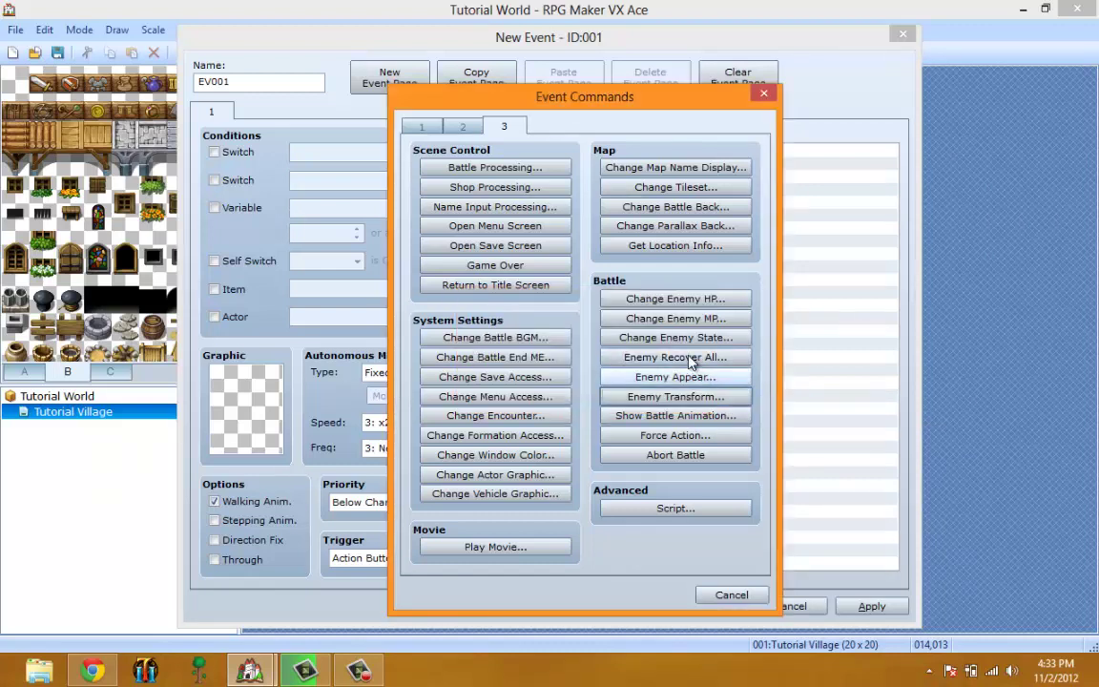
{"action": "left_click", "coordinate": [713, 416]}
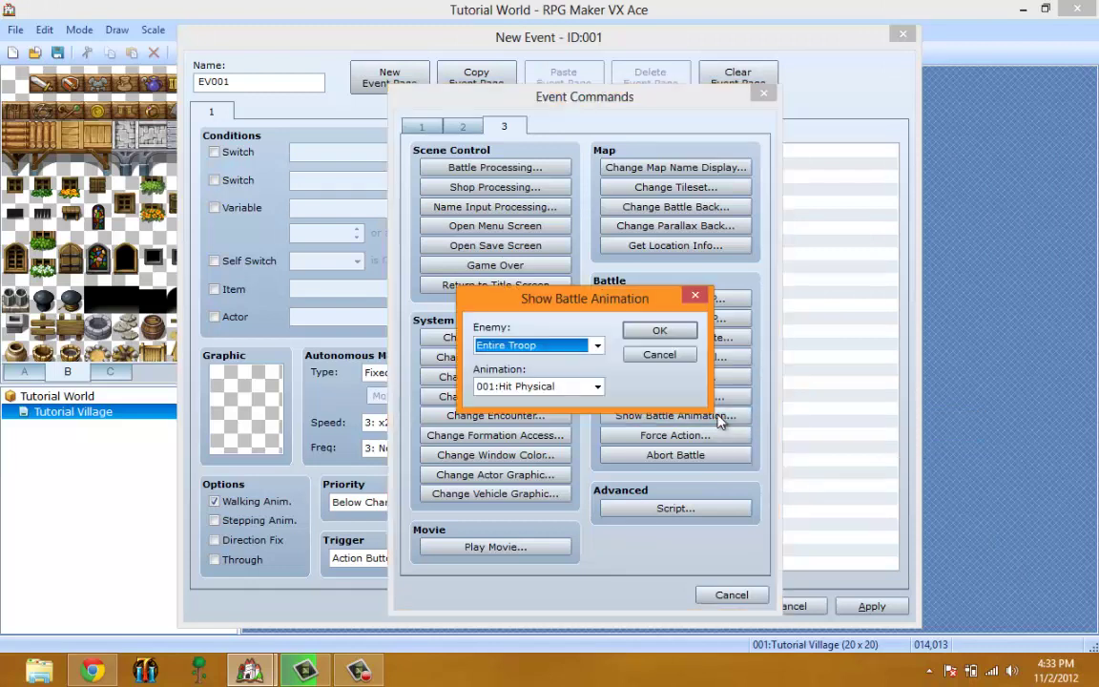
{"action": "left_click", "coordinate": [658, 355]}
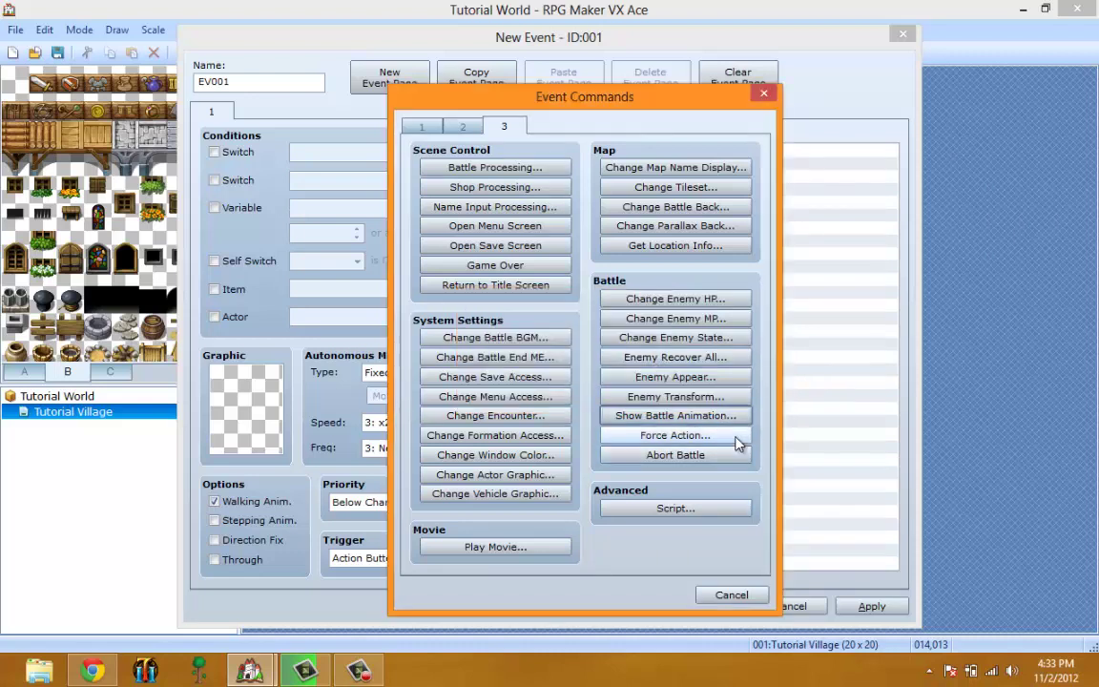
{"action": "left_click", "coordinate": [670, 439]}
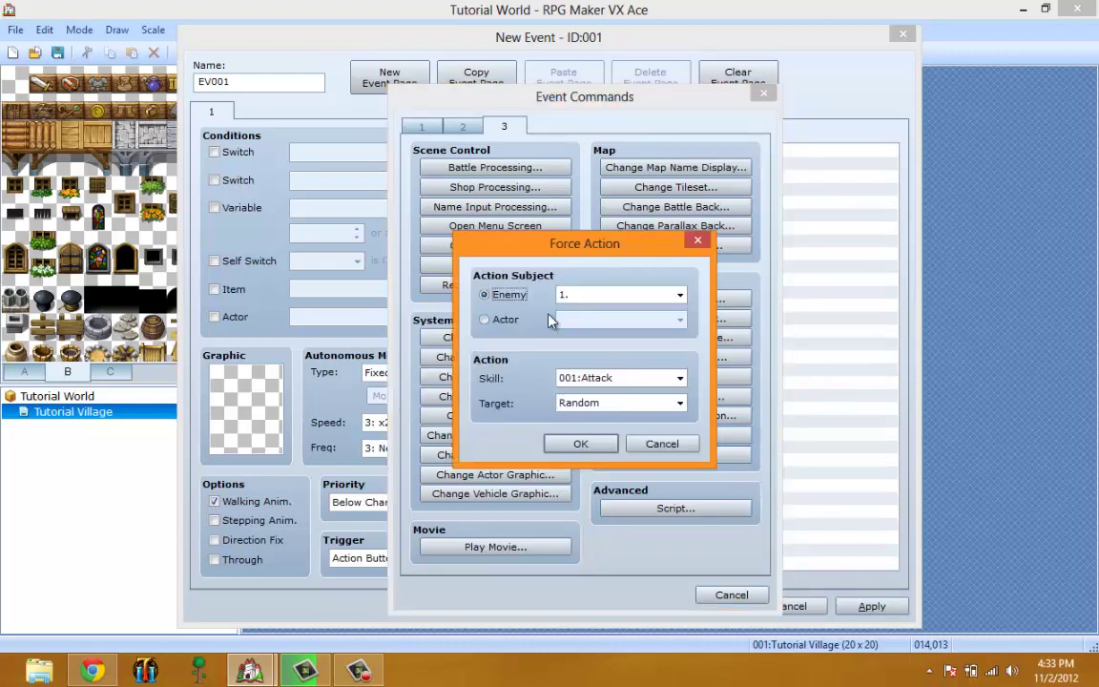
{"action": "left_click", "coordinate": [661, 444]}
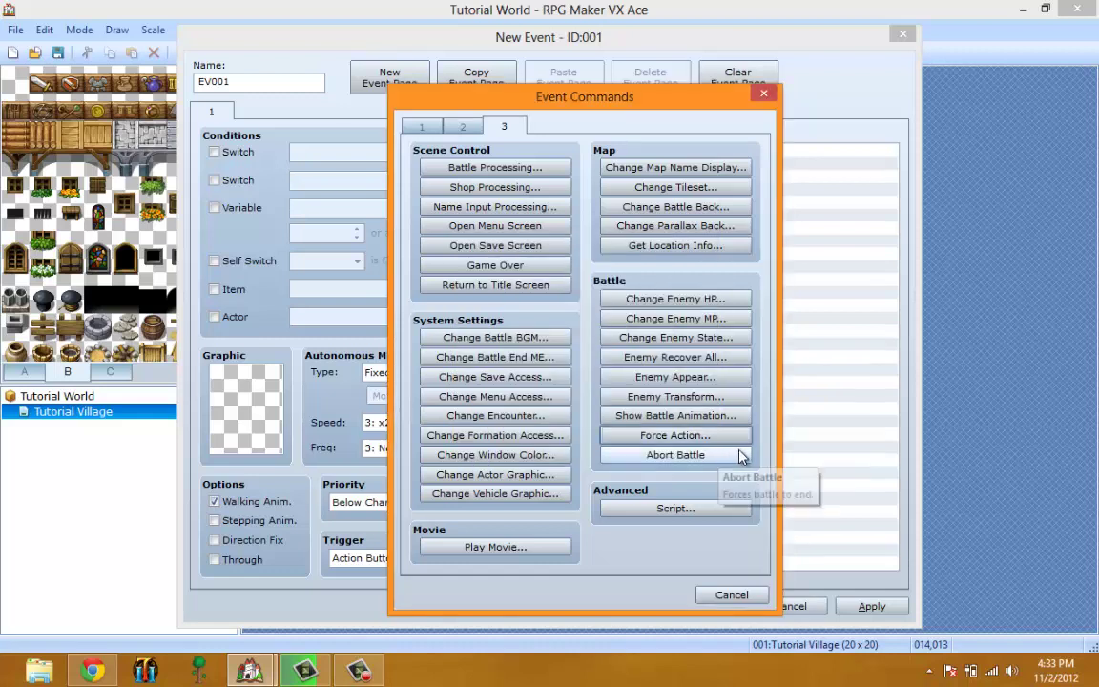
- Add an Abort Battle command to EV001 and insert another command at the empty line
{"action": "left_click", "coordinate": [710, 456]}
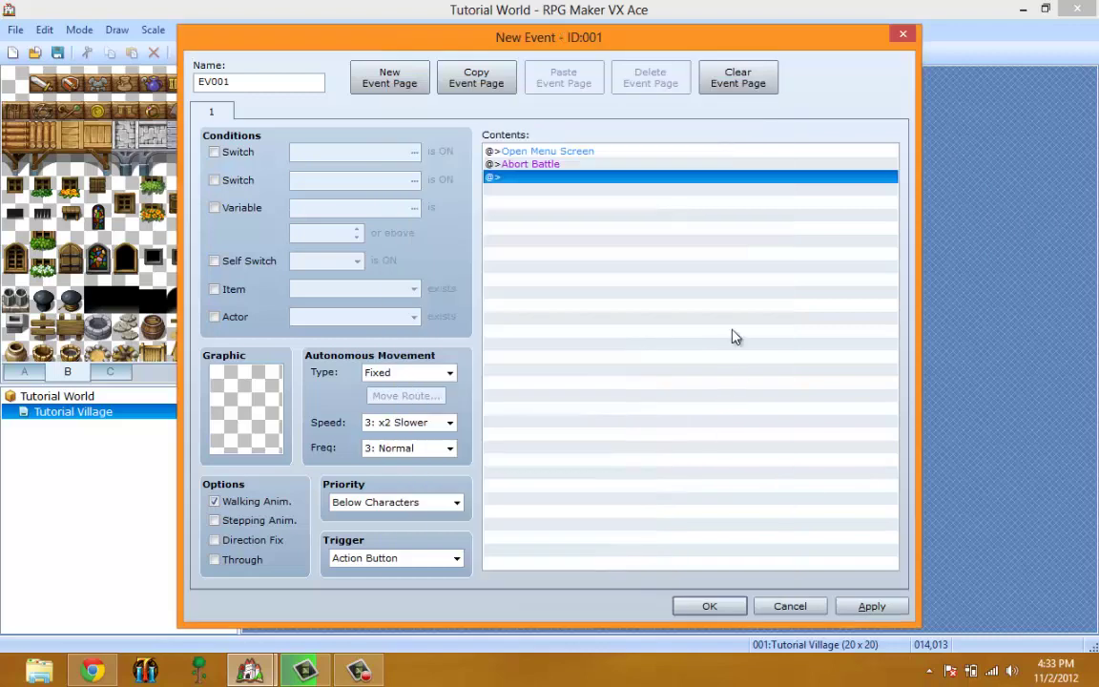
{"action": "right_click", "coordinate": [549, 196]}
{"action": "left_click", "coordinate": [572, 202]}
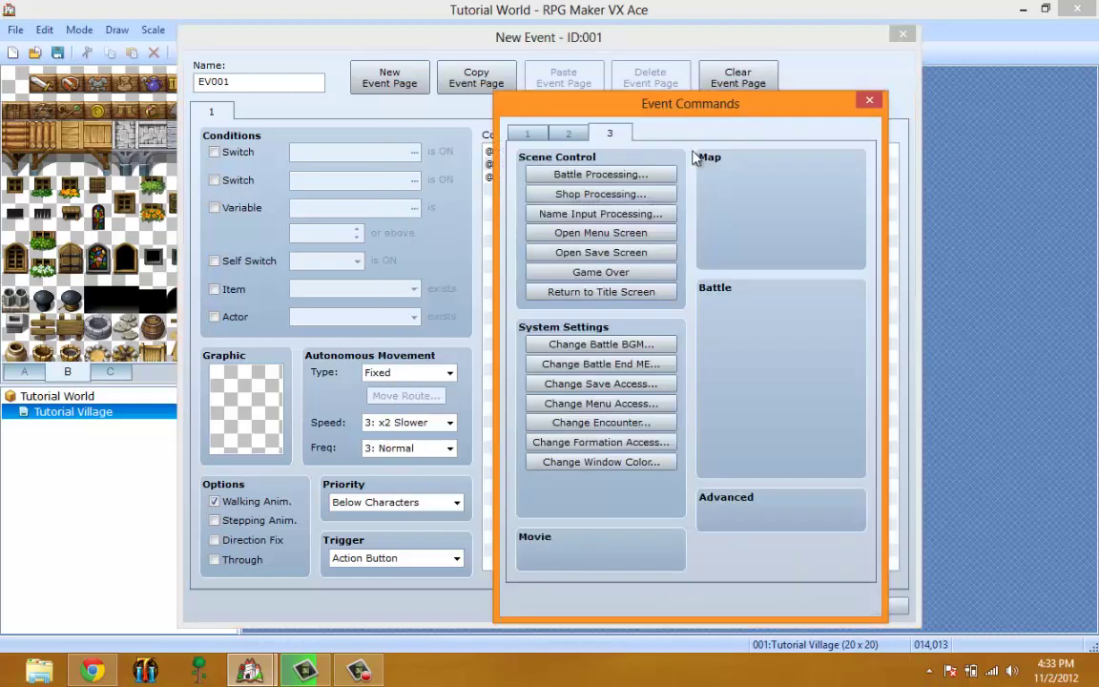
- Close an empty Script editor, then close Event Commands and cancel the event edits
{"action": "left_click", "coordinate": [811, 515]}
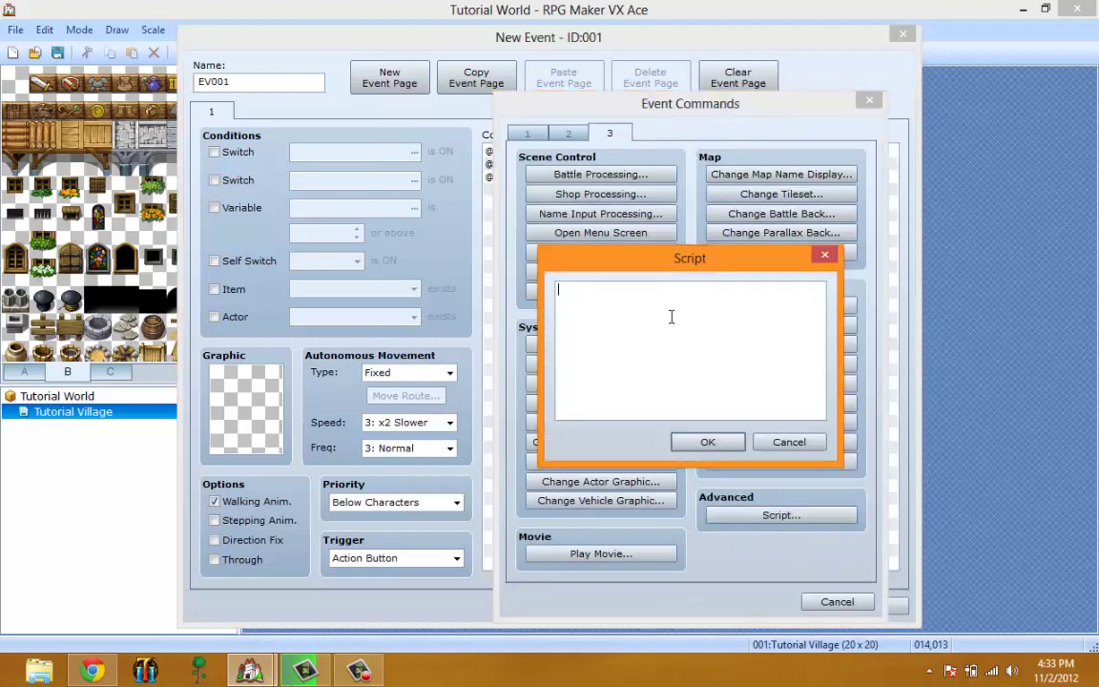
{"action": "right_click", "coordinate": [704, 331]}
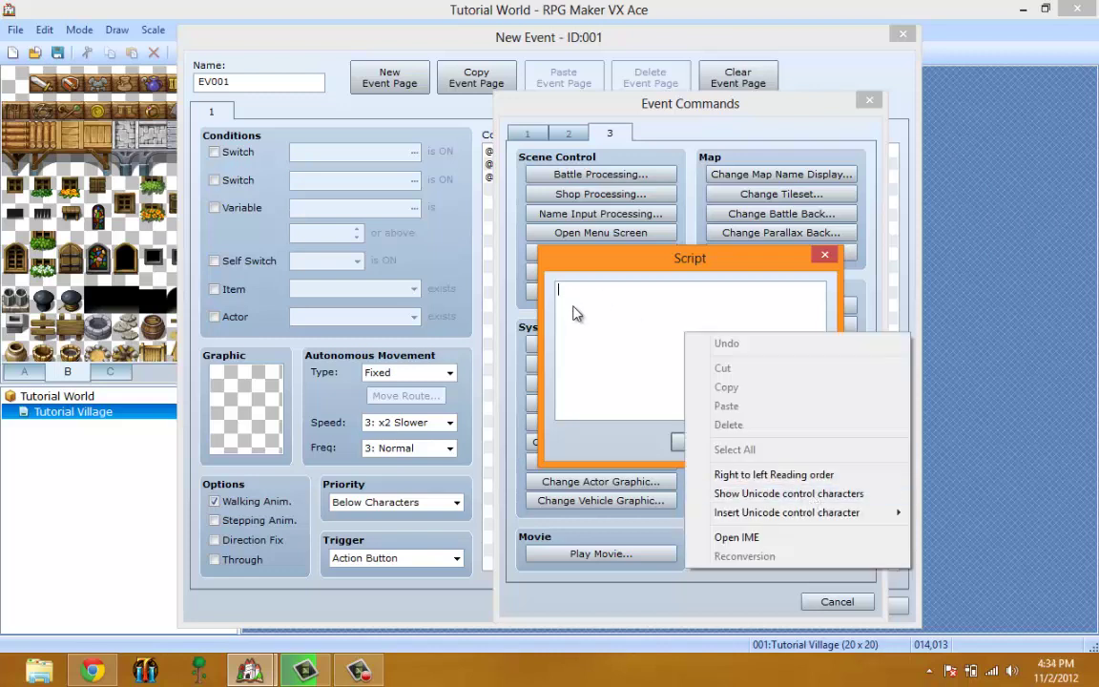
{"action": "key", "text": "Escape"}
{"action": "left_click", "coordinate": [791, 446]}
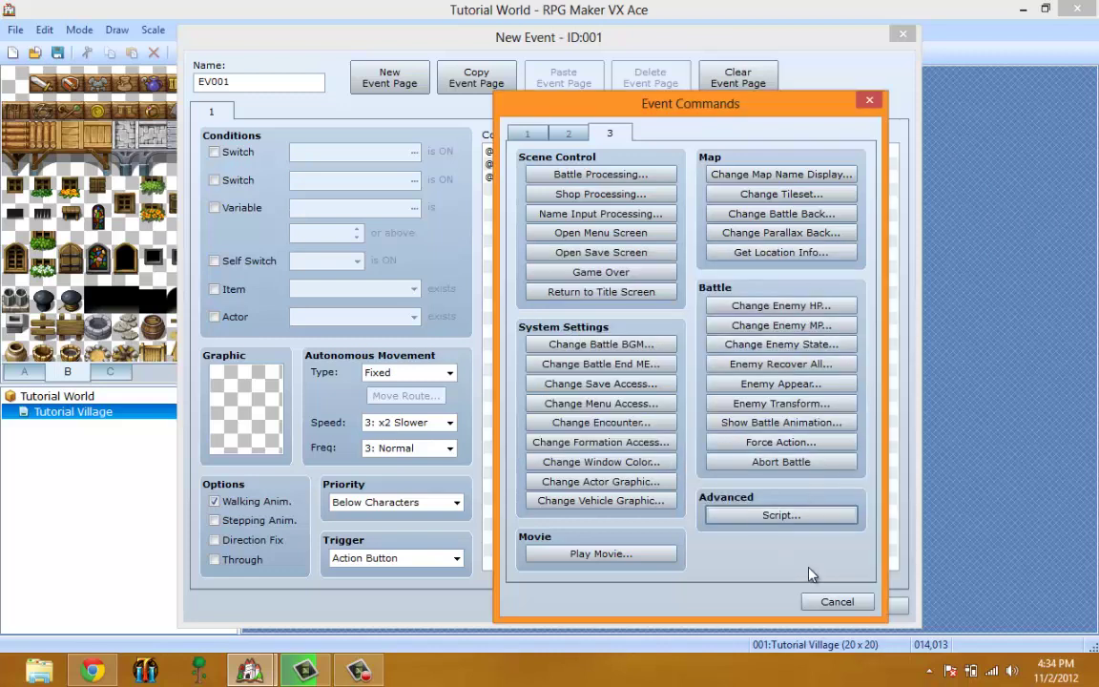
{"action": "left_click", "coordinate": [869, 101]}
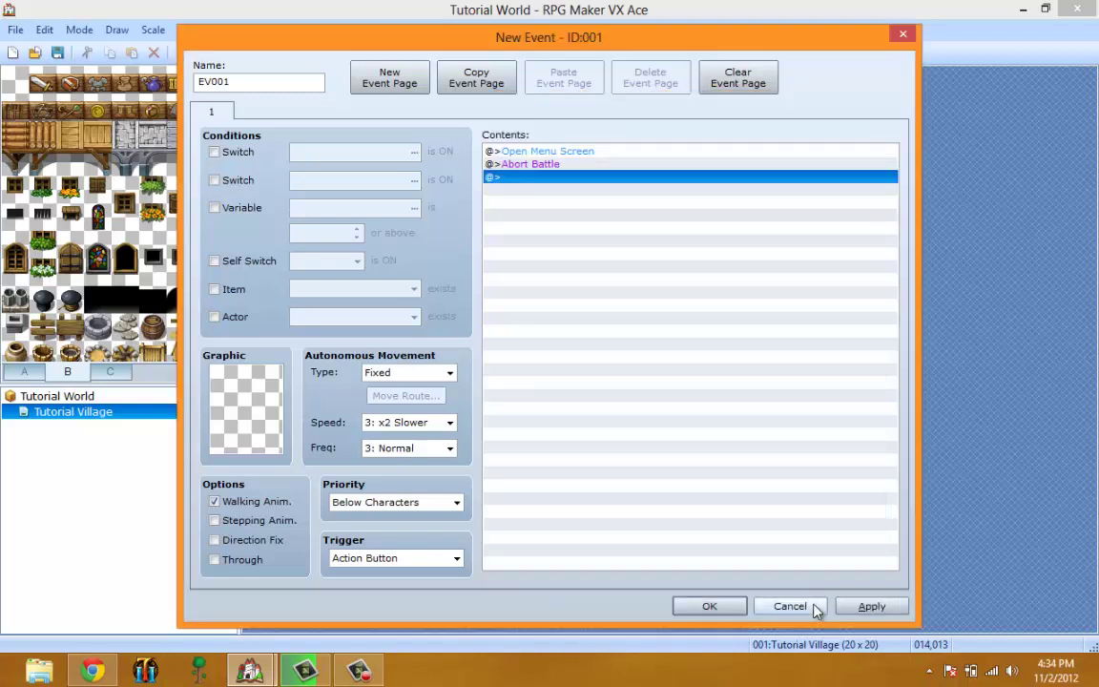
{"action": "left_click", "coordinate": [810, 603]}
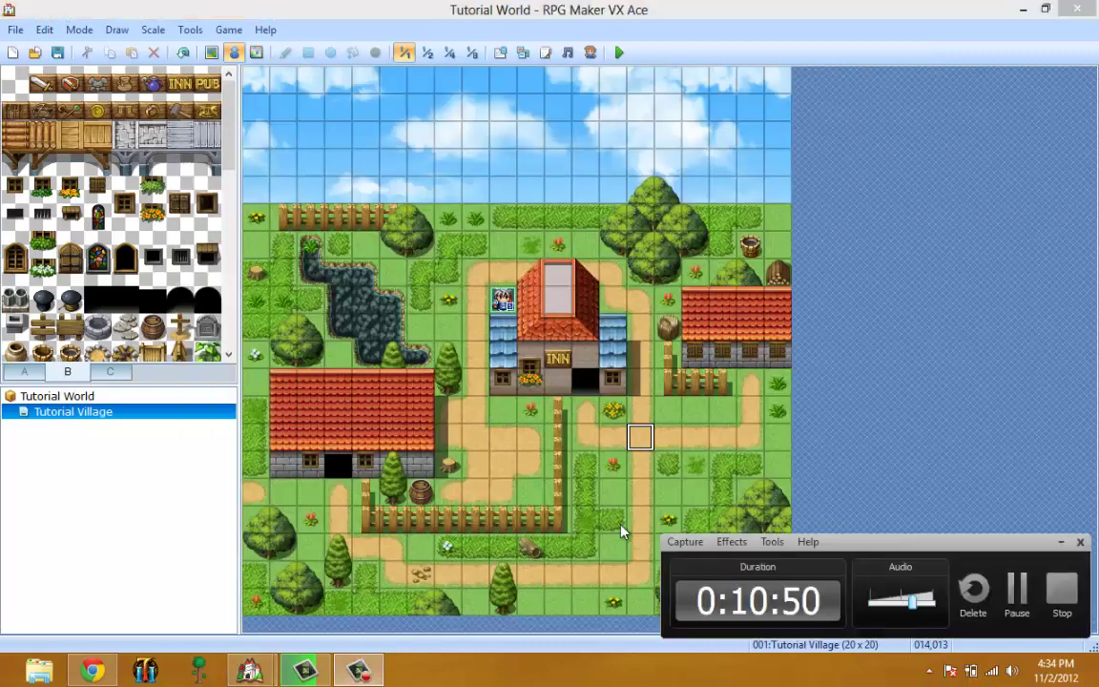